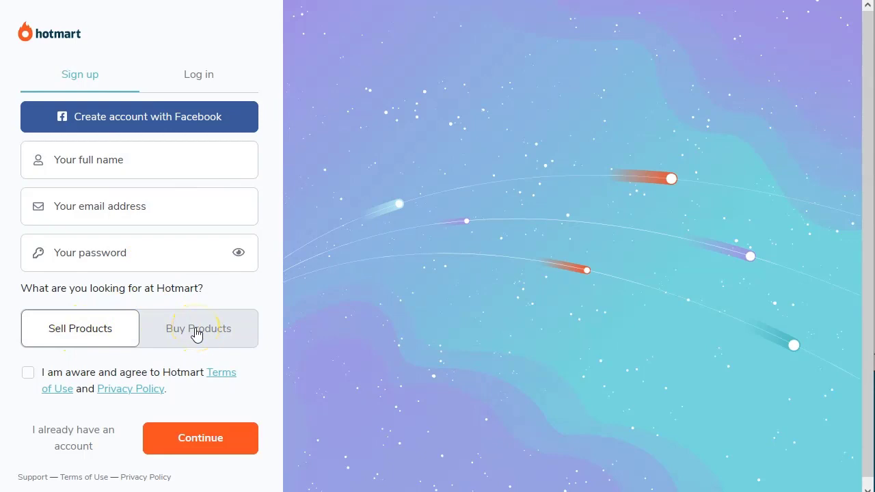
Step: Choose selling products as the account purpose, then switch to the login form and enter the account e-mail
click(80, 331)
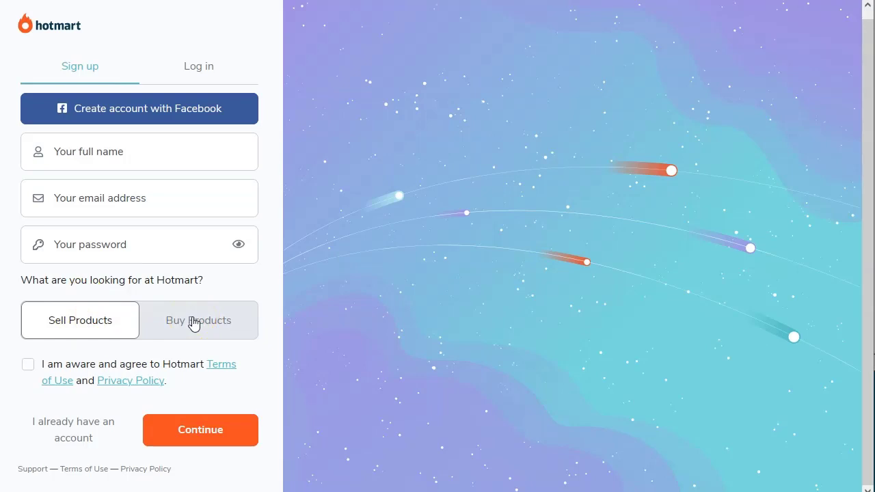
click(207, 68)
click(177, 162)
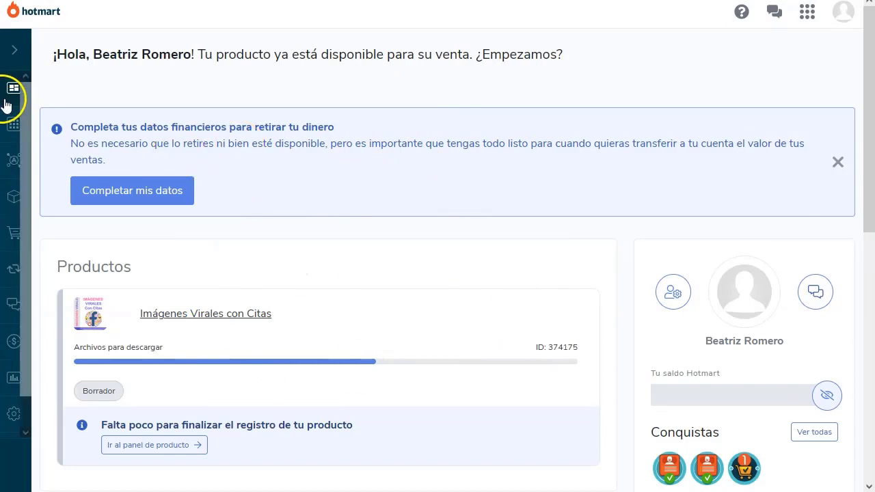
Step: Open Mercado from the sidebar and dismiss the welcome popup with 'Ahora no'
mouse_move(27, 86)
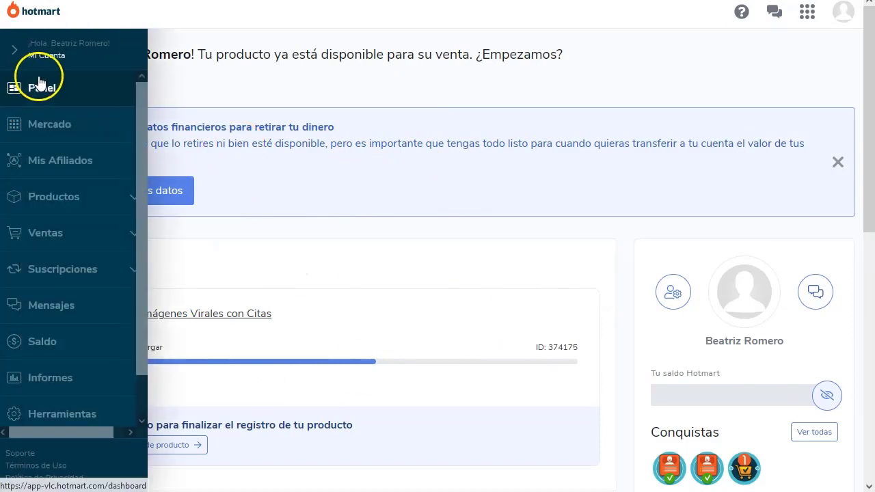
click(59, 129)
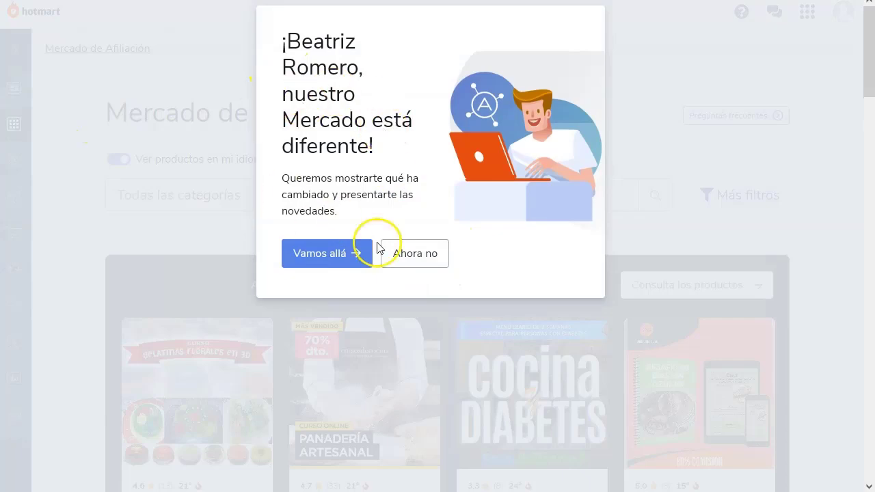
click(421, 259)
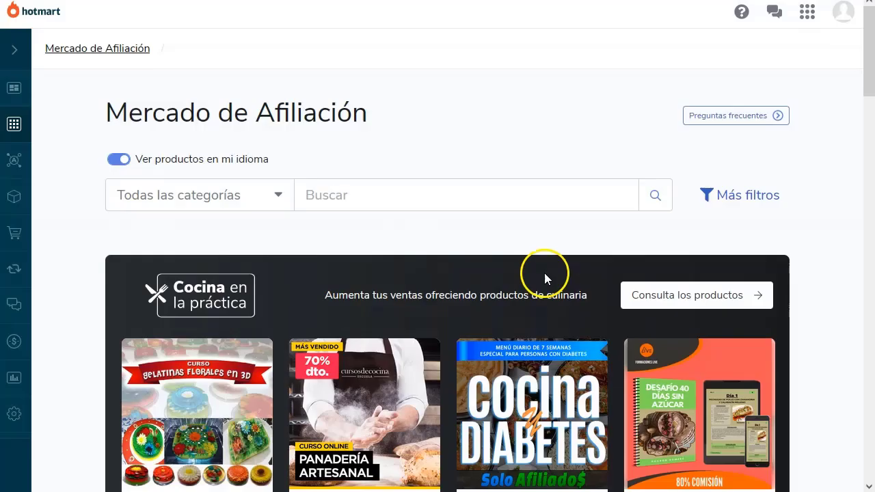
scroll(396, 306, down, 1)
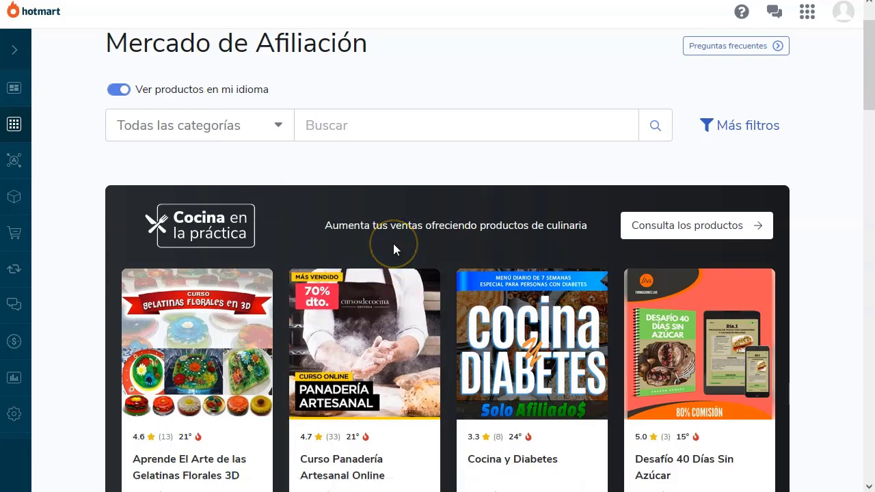
scroll(393, 243, down, 2)
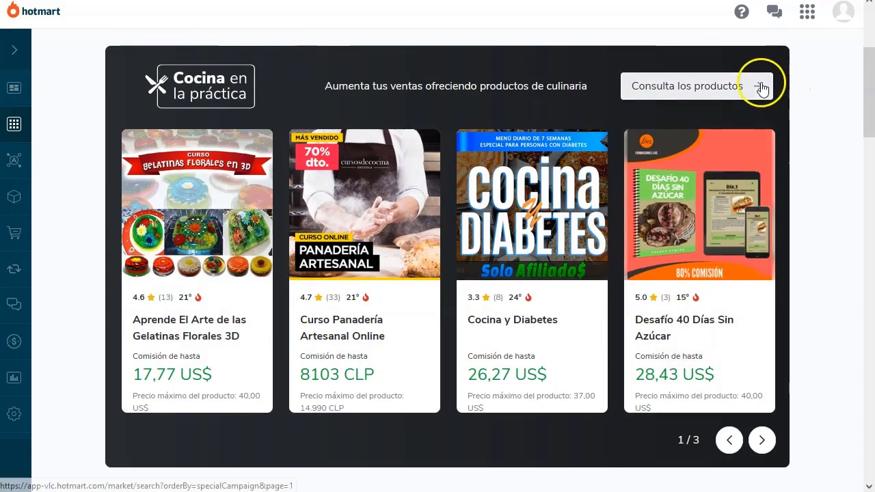
click(762, 440)
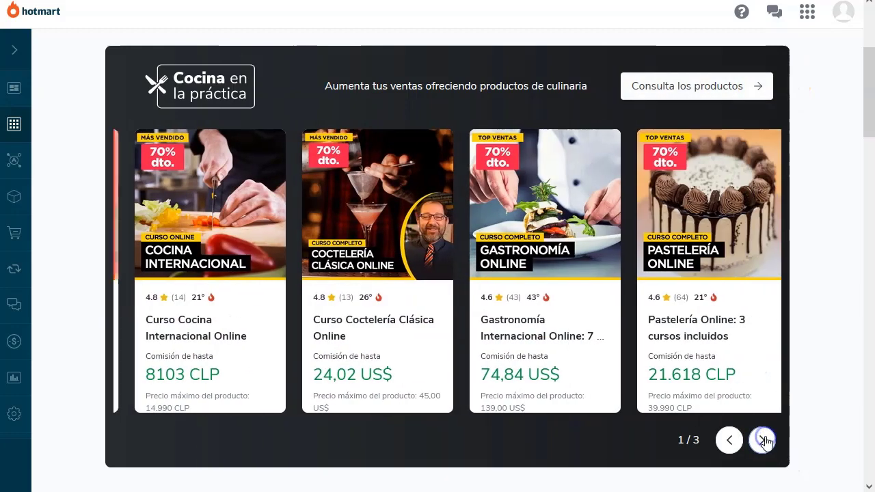
click(764, 441)
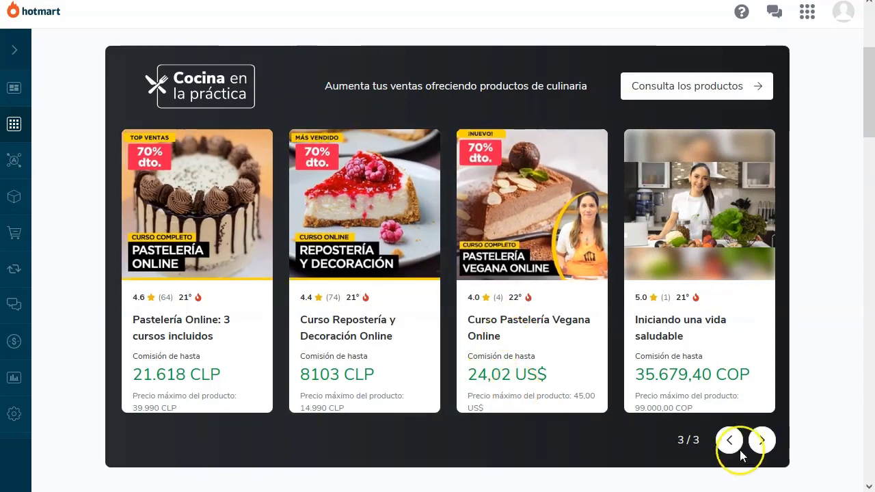
click(762, 441)
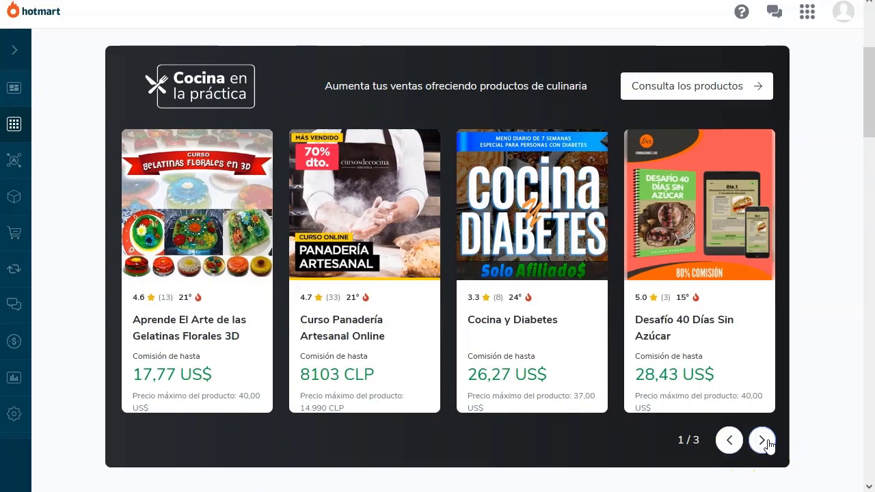
click(526, 232)
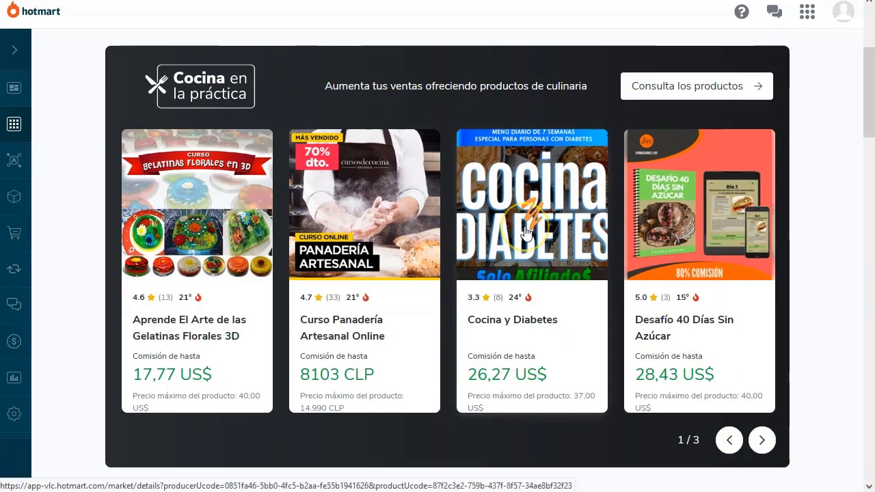
scroll(527, 233, up, 2)
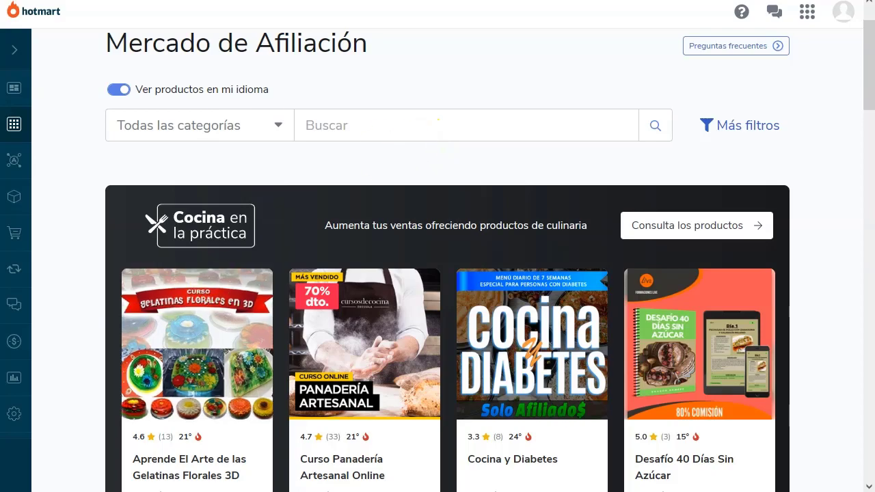
click(221, 149)
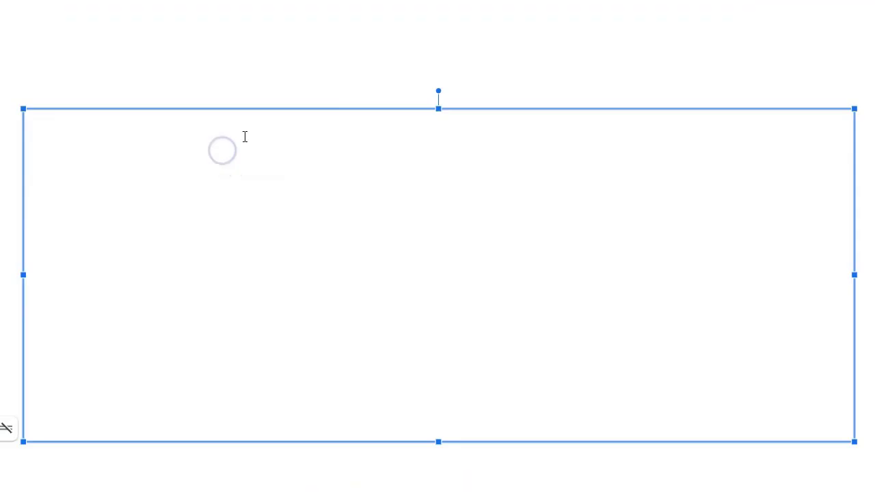
Step: Type 'Parrilla de Productos. --> grupo de productos --> un solo vendedor (MARCA)' as the first line
text(Parrilla )
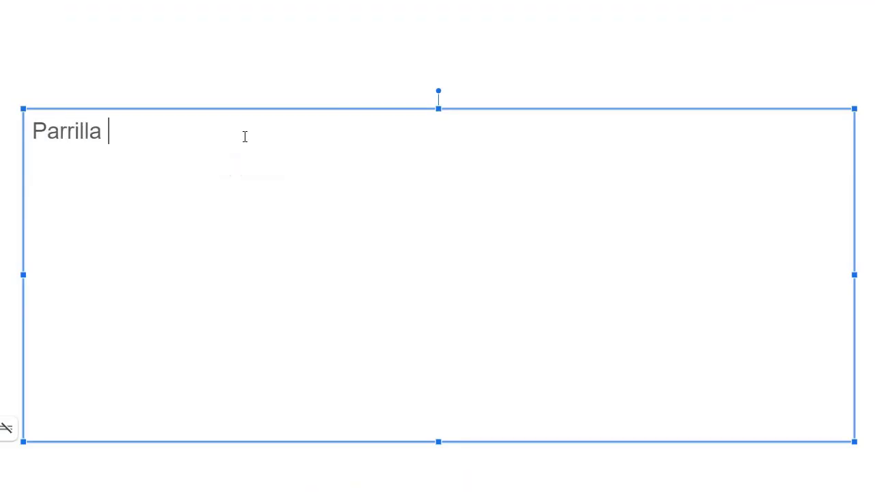
text(de Producto)
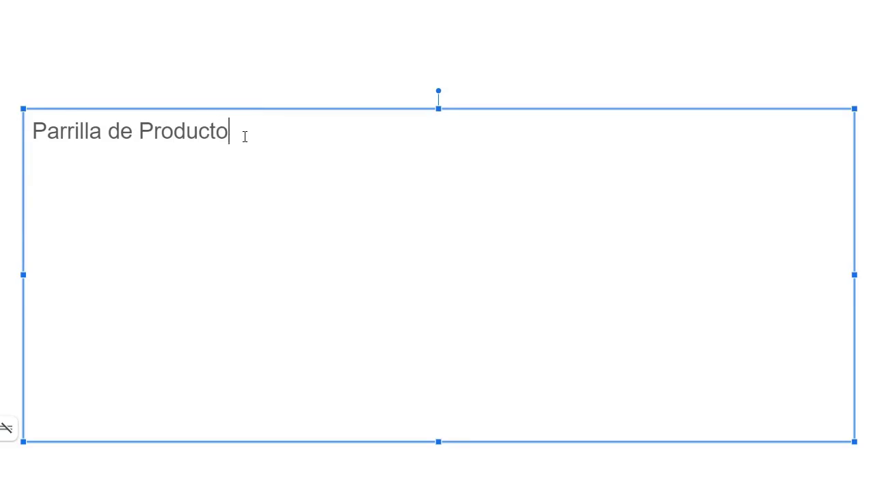
text(s.  --> grupo de p)
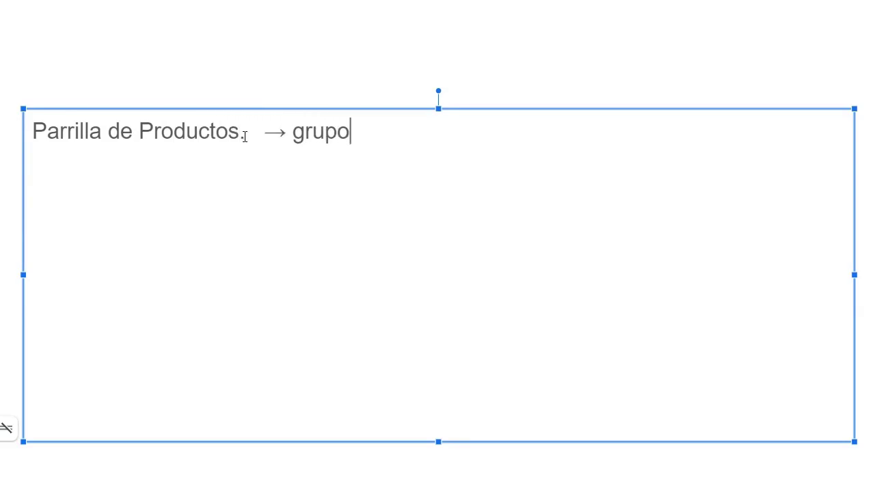
text(roductos )
text(--> un so)
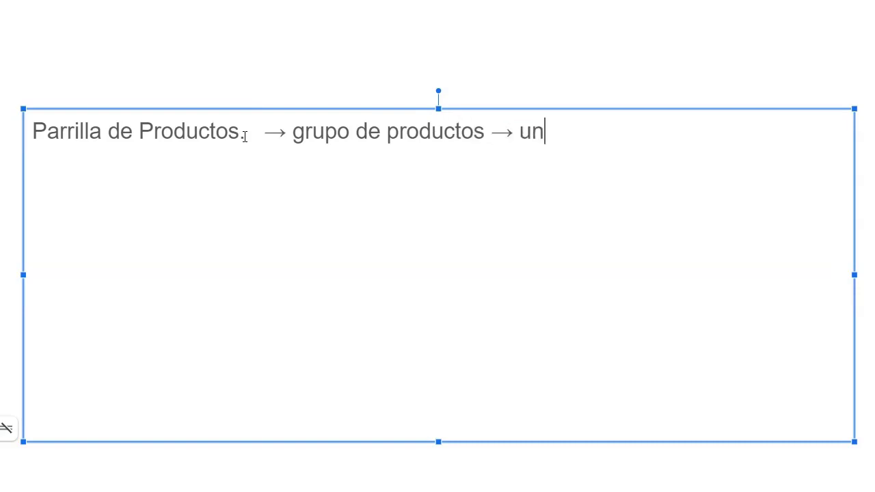
text(lo vendedor)
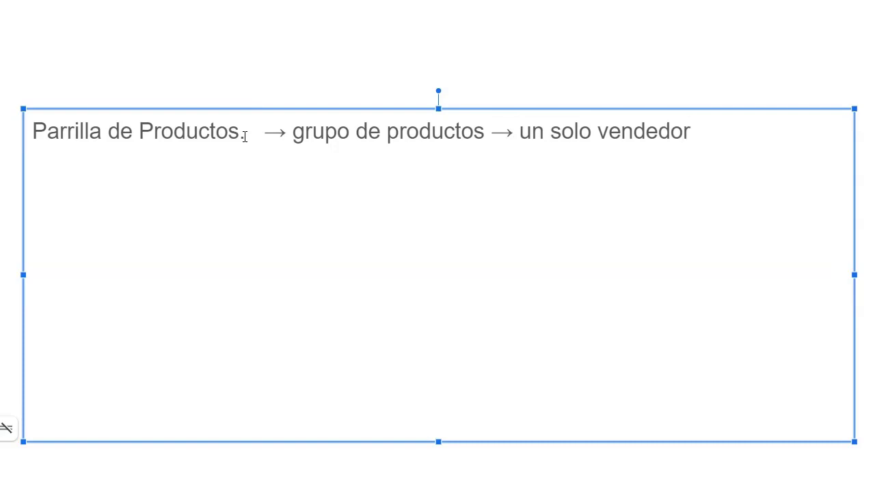
text( (MACRA)
key(BackSpace)
key(BackSpace)
key(BackSpace)
text(RCA))
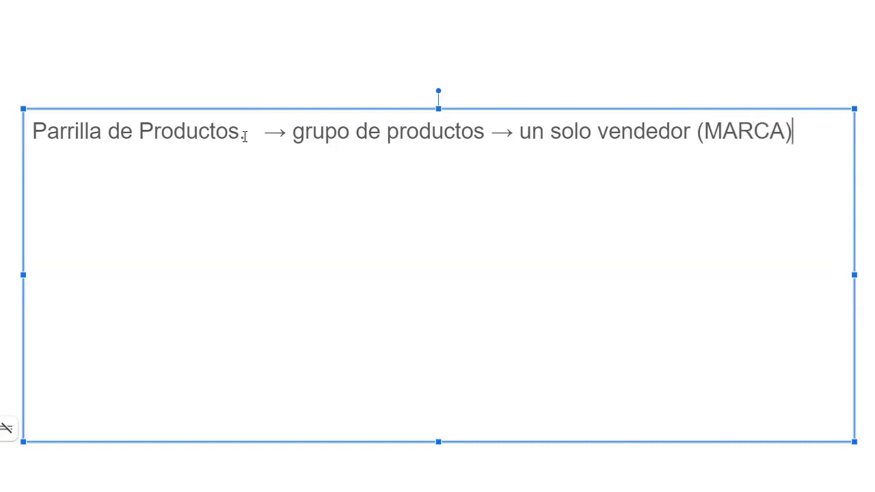
key(Return)
key(Return)
Step: Add 'Seminarios Online' and 'SoloAfiliados' as the next two lines
text(Seminario)
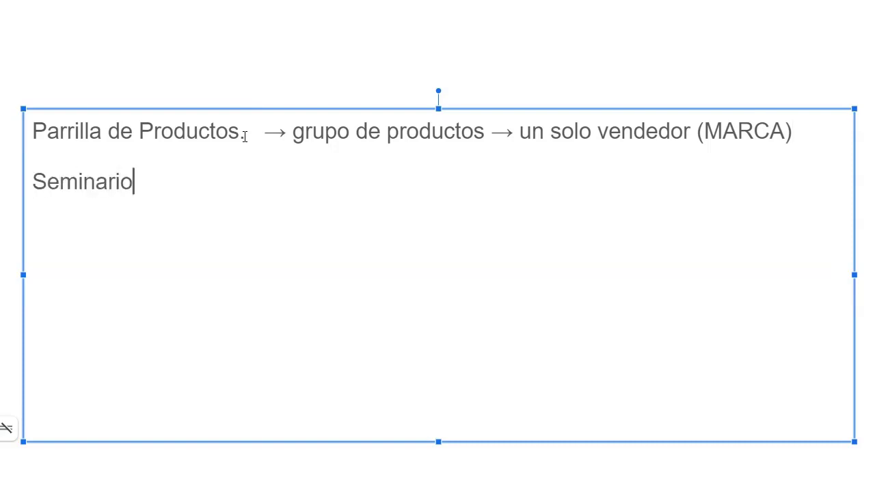
text(s Online)
key(Return)
key(Return)
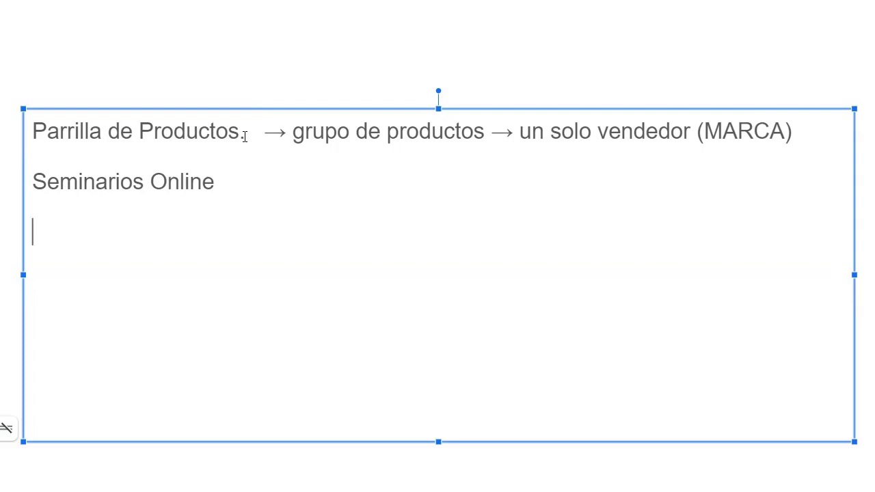
text(Solo)
key(BackSpace)
text(Af)
text(ili)
key(BackSpace)
text(liados)
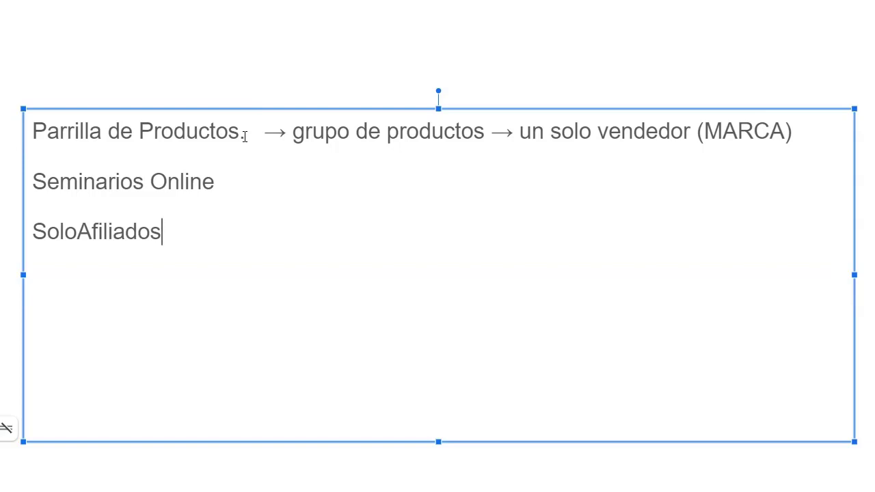
key(Return)
key(Return)
key(BackSpace)
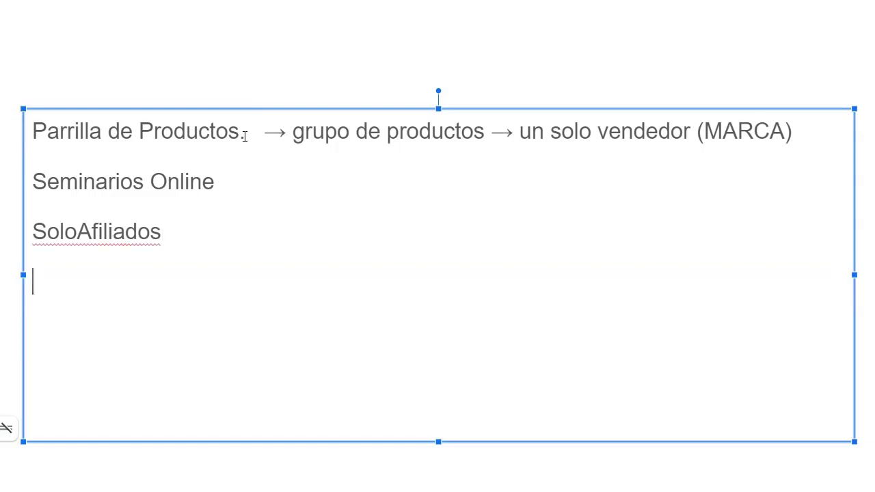
Step: Add an 'AfiliadosFlash' line and start a new line below it
text(Afiliados)
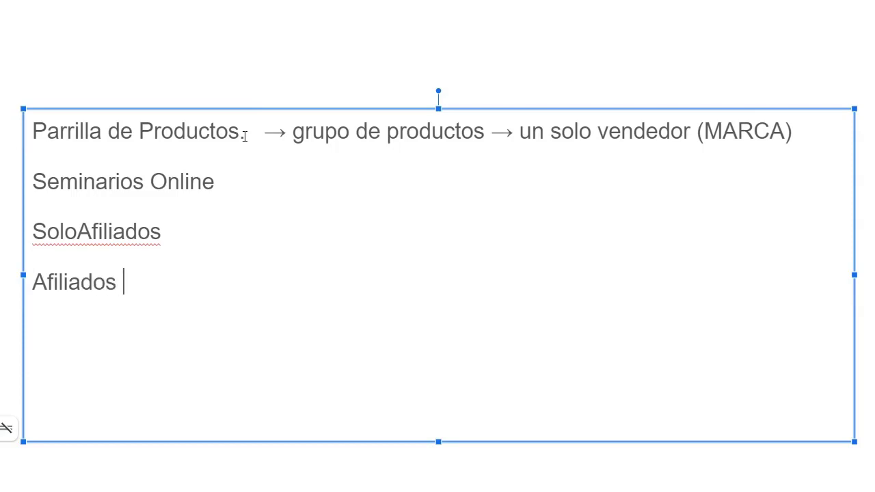
key(BackSpace)
text(Flash)
key(Return)
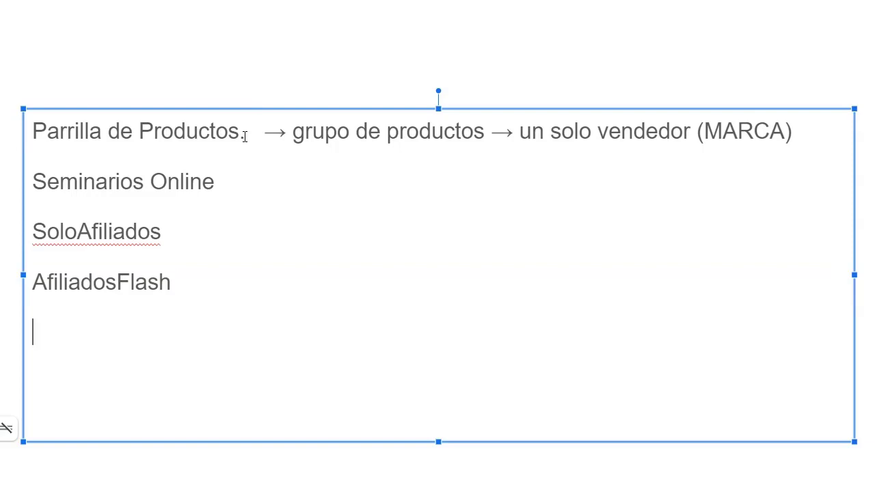
Step: Type the producer's name followed by '(negocios digitales)' on the fifth line
text(Eduardo)
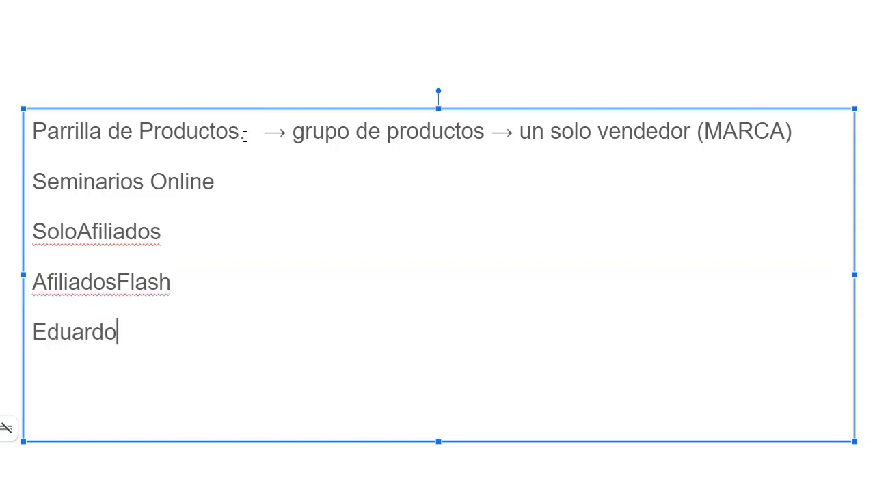
text( Baleo)
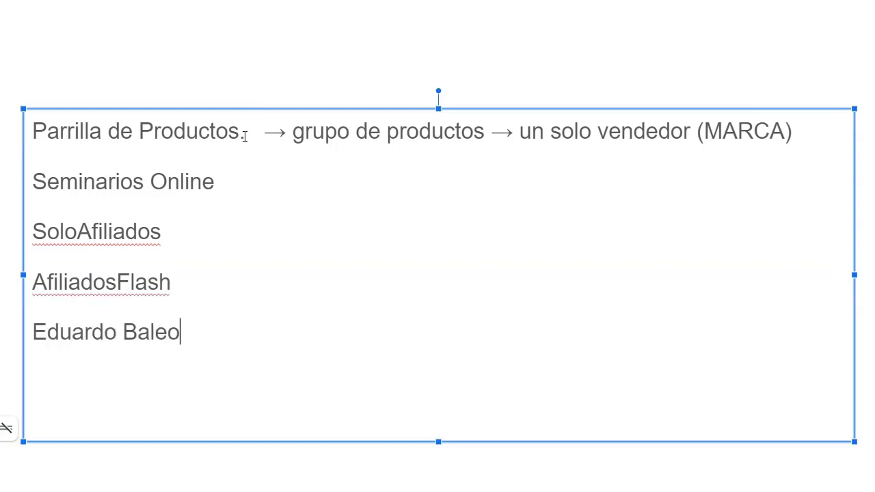
text(n)
key(BackSpace)
key(BackSpace)
key(BackSpace)
text(deon)
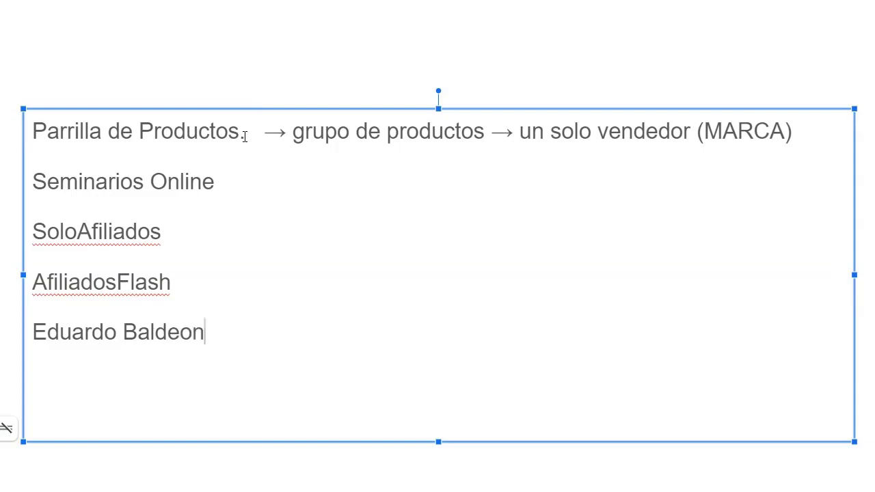
text( (nego ios)
key(BackSpace)
key(BackSpace)
key(BackSpace)
key(BackSpace)
key(BackSpace)
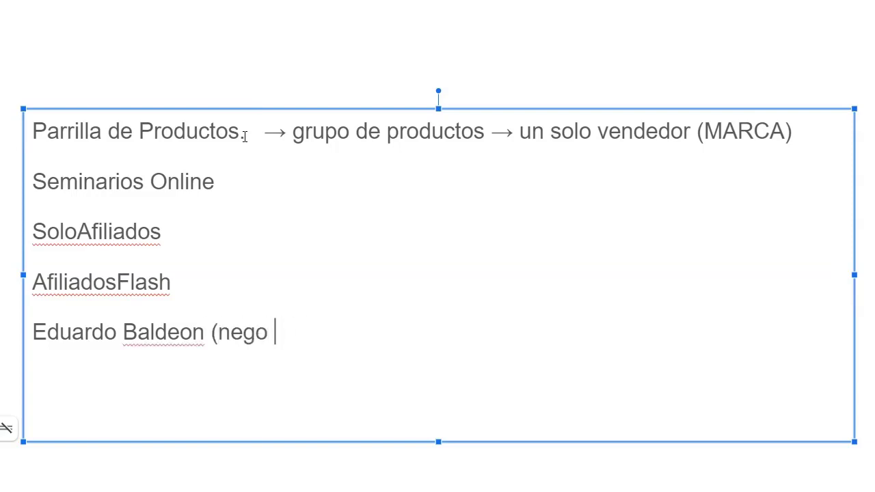
text(cios digital)
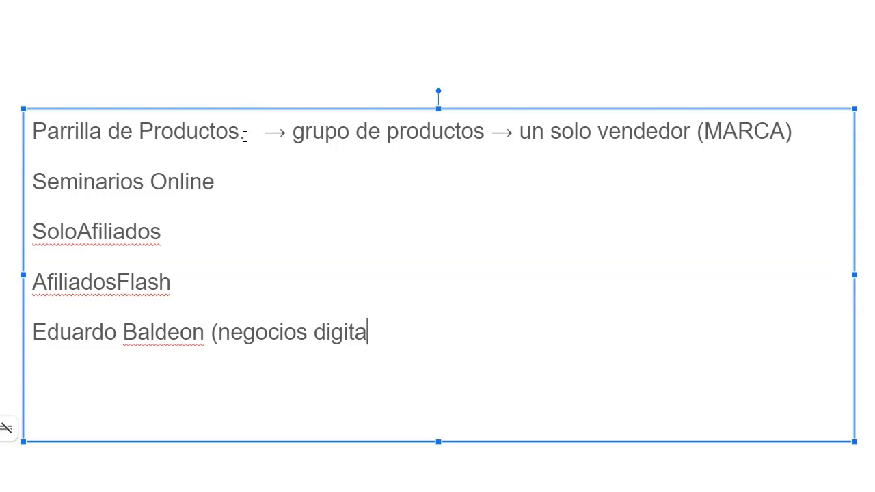
text(s)
key(BackSpace)
text(es)
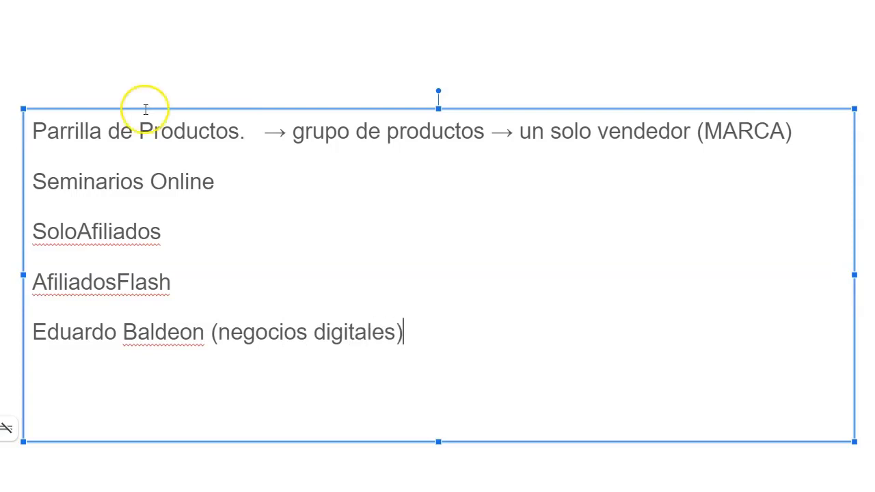
Step: Make the 'Parrilla de Productos' heading bold
double_click(125, 129)
click(127, 126)
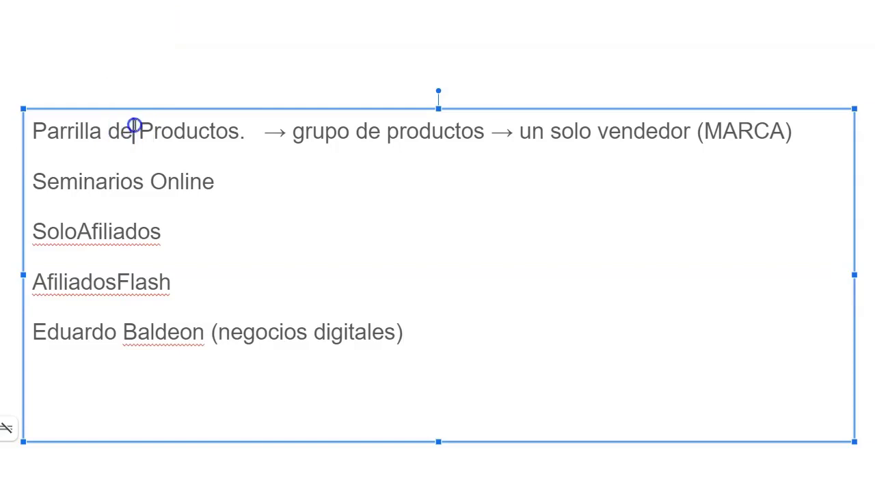
drag(32, 130, 240, 129)
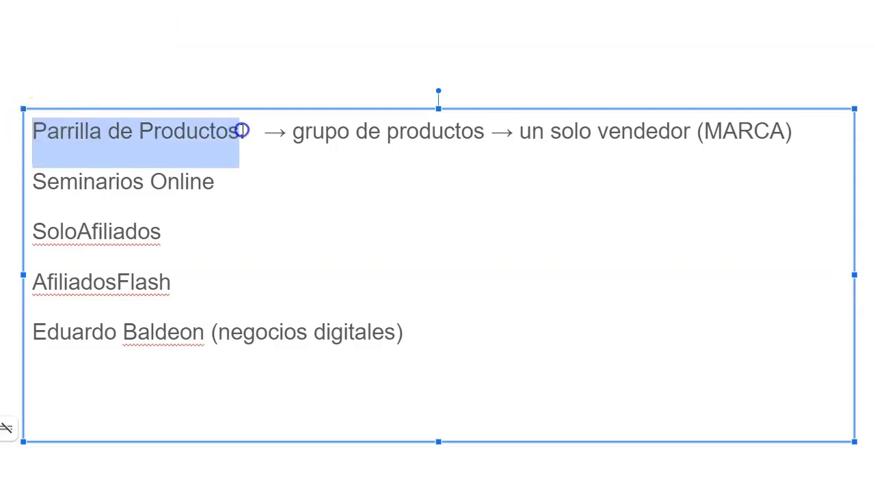
key(ctrl+b)
click(283, 140)
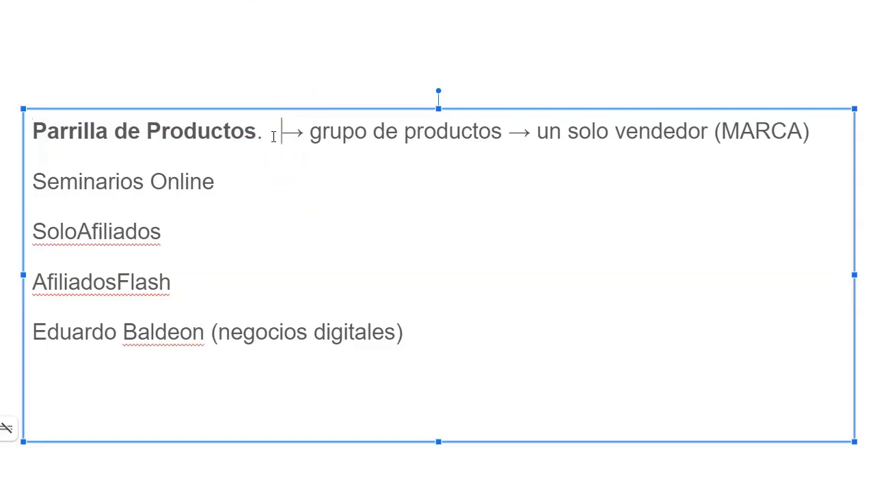
drag(33, 129, 265, 143)
click(329, 134)
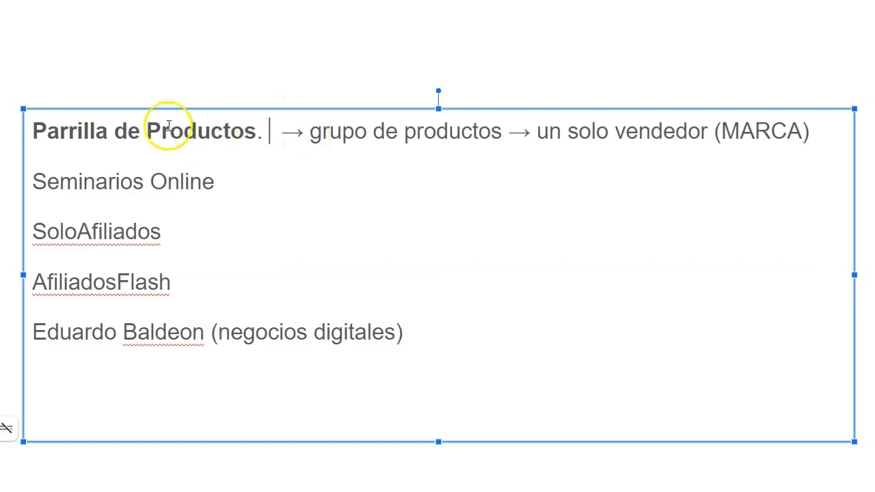
Step: Add a 'Productos LIBRES.' line below the fifth line
click(360, 170)
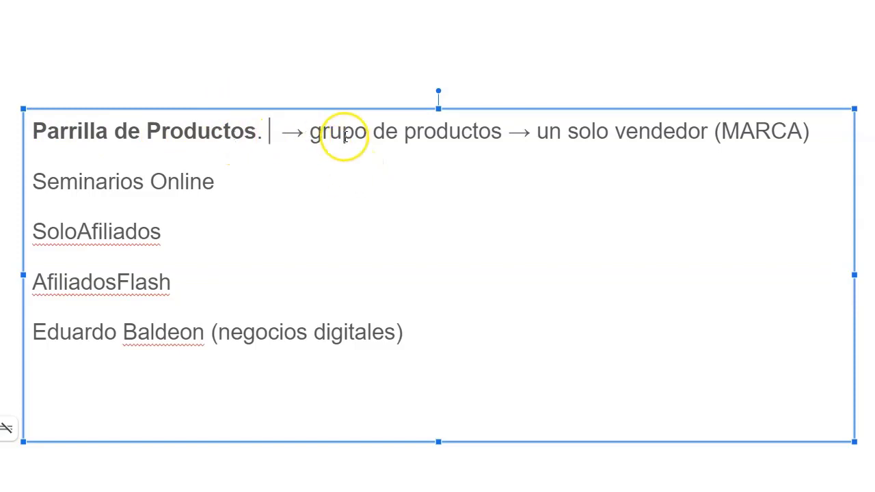
drag(224, 184, 27, 176)
click(204, 333)
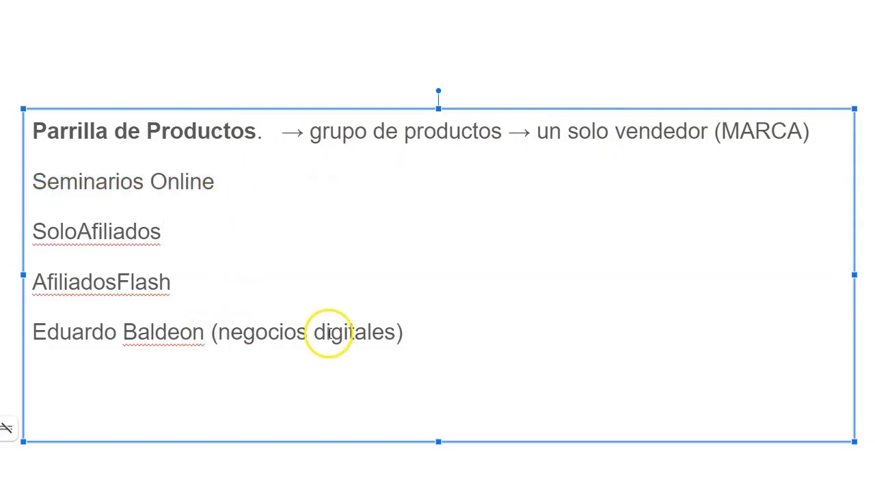
click(438, 331)
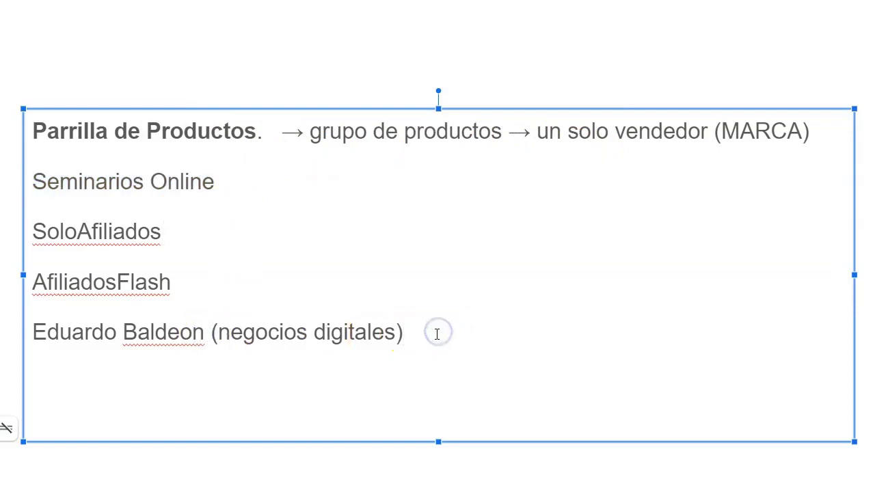
key(Return)
text(Produc)
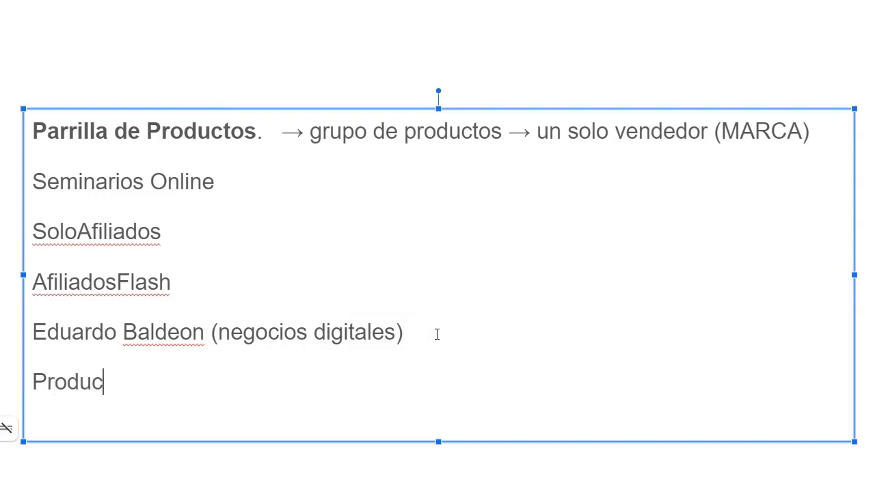
text(tos LIBRES)
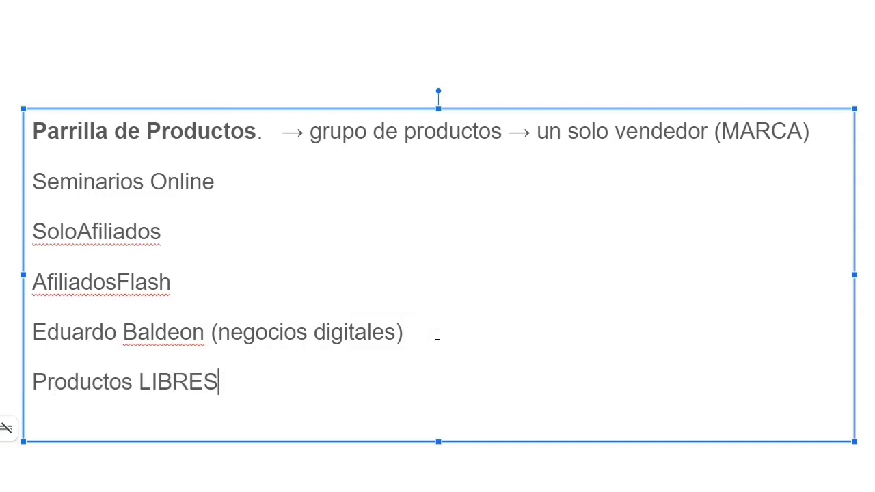
text(.)
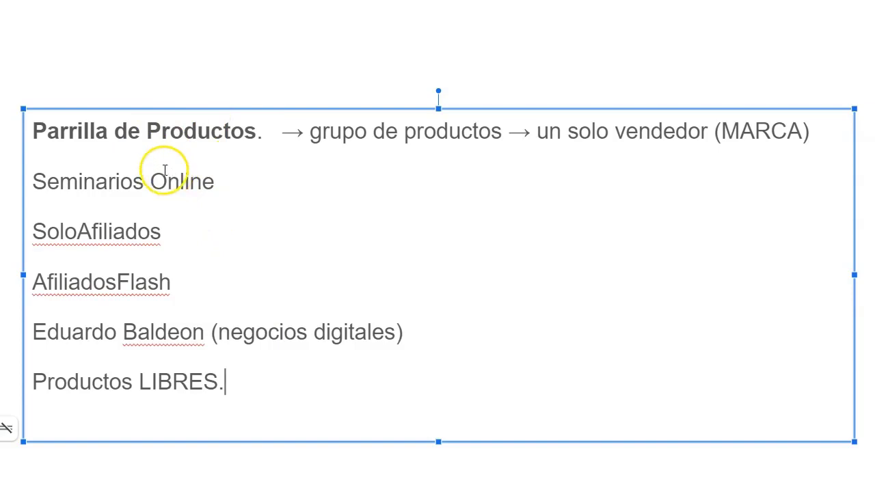
Step: Append ' -- Libres.' after SoloAfiliados and deselect the text box
click(171, 235)
text(-- Libres.)
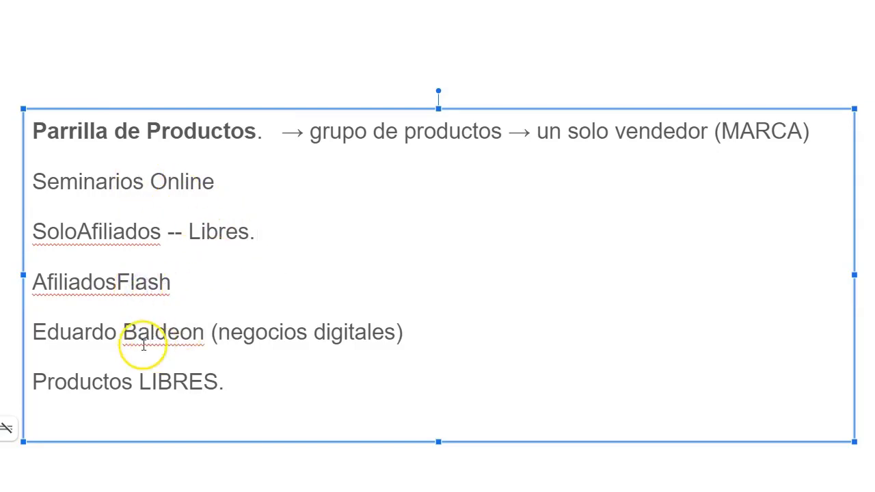
click(16, 361)
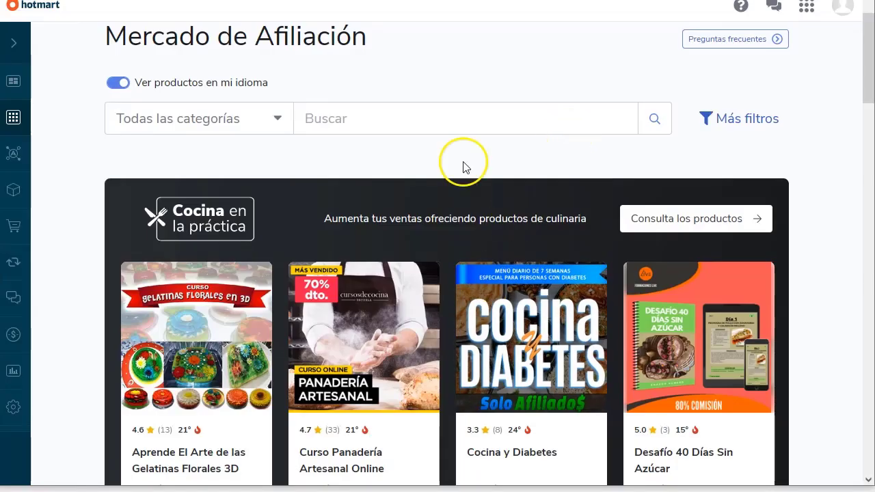
Step: Search the marketplace for 'soloafiliados', returning 18 results
click(359, 118)
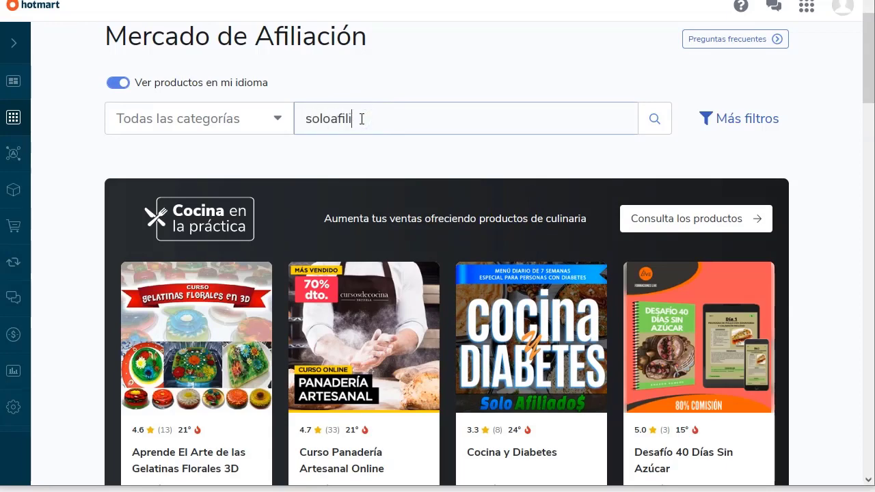
click(653, 119)
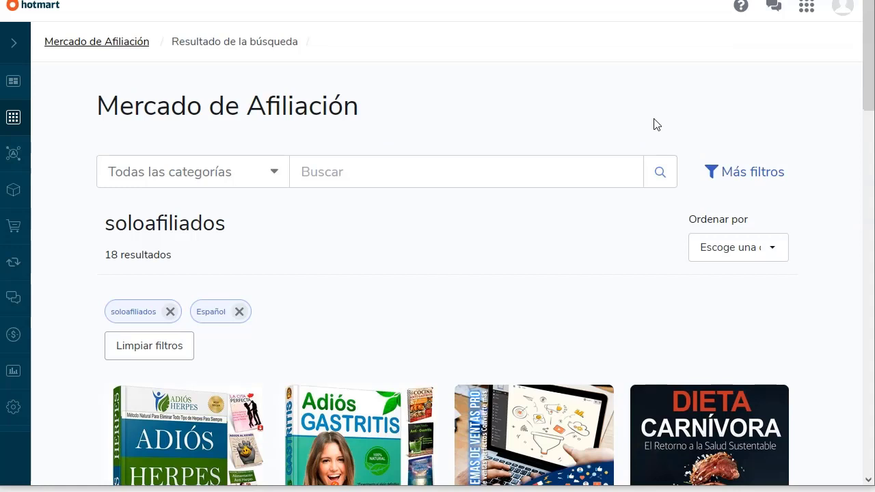
drag(107, 255, 175, 260)
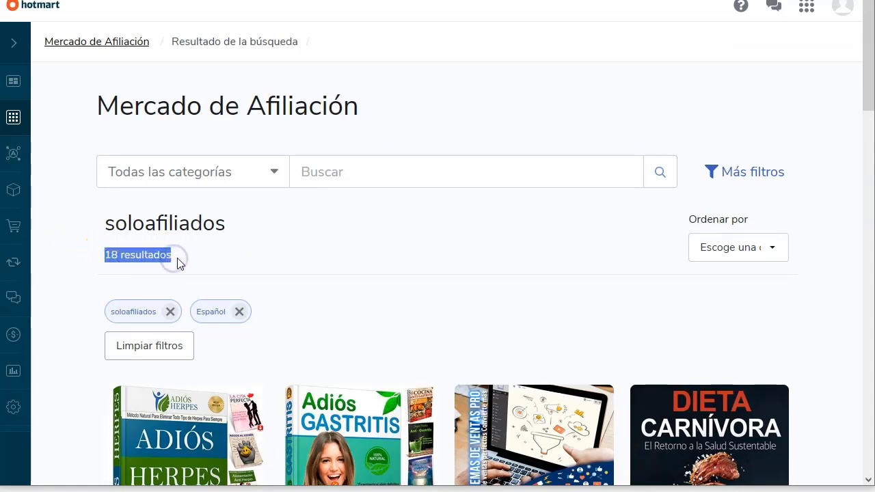
click(176, 257)
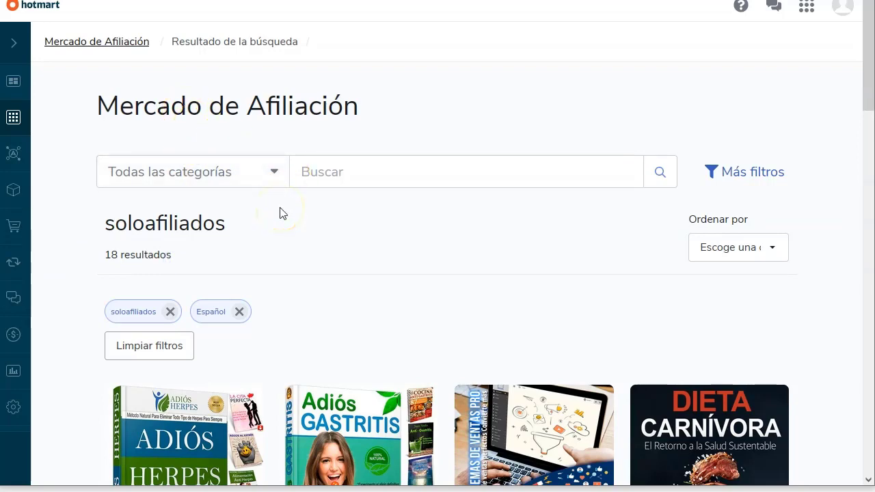
Step: Browse the results and open the Blindaje Articular product
scroll(280, 213, down, 5)
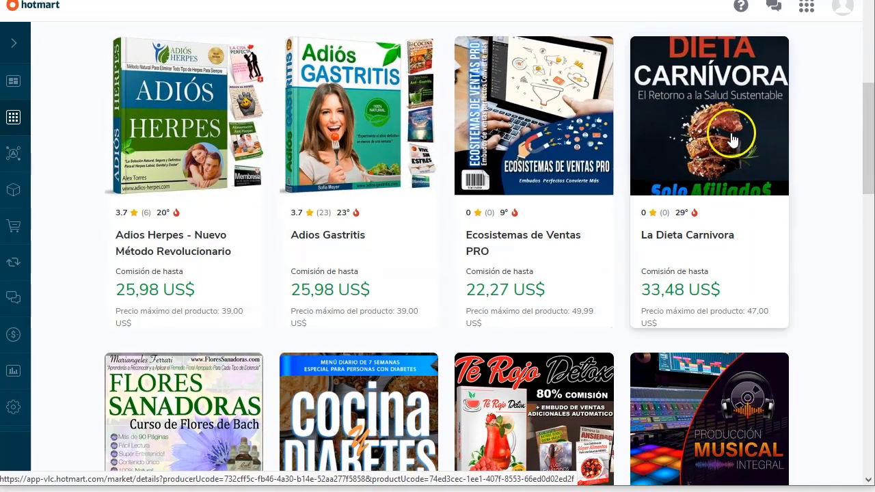
scroll(738, 167, down, 2)
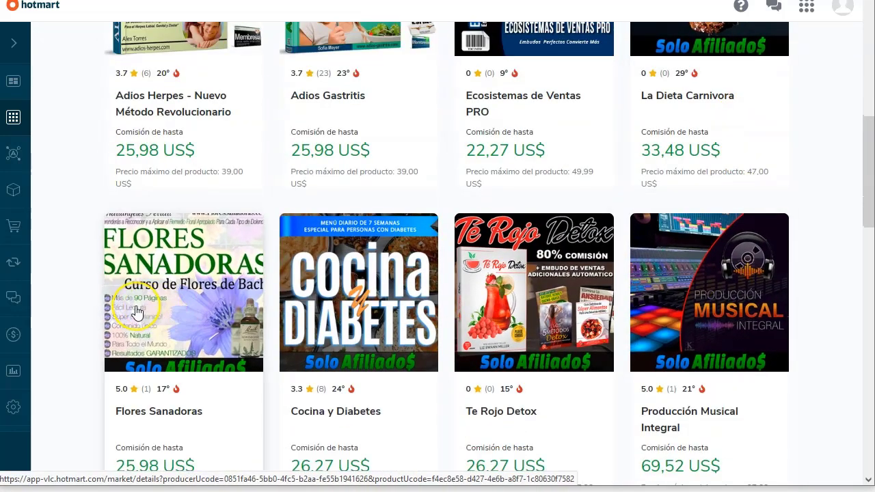
scroll(137, 314, down, 2)
scroll(136, 312, down, 2)
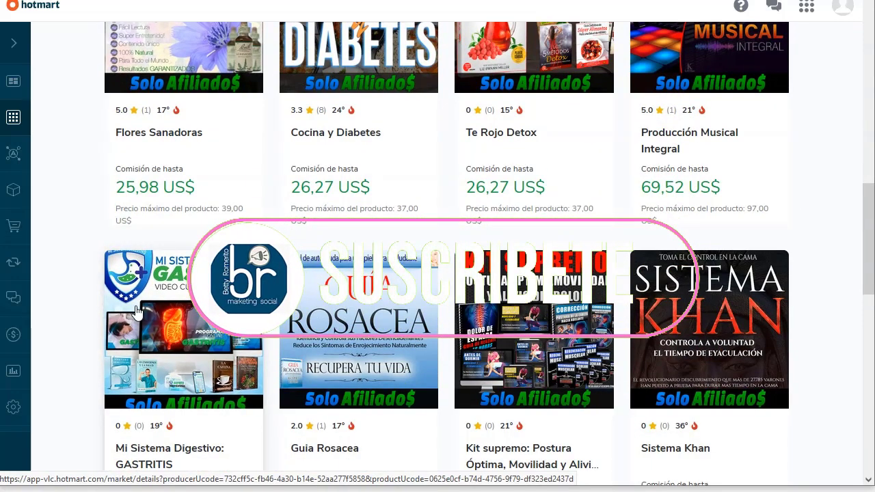
scroll(137, 311, down, 3)
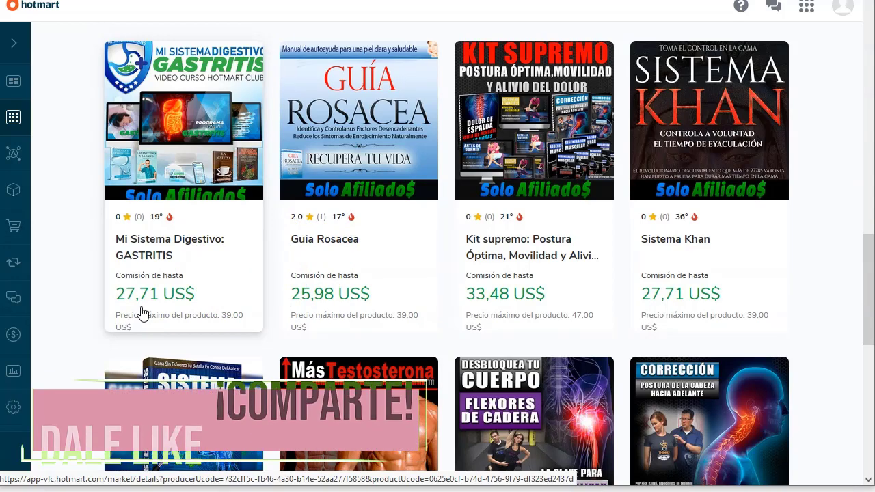
scroll(141, 313, up, 4)
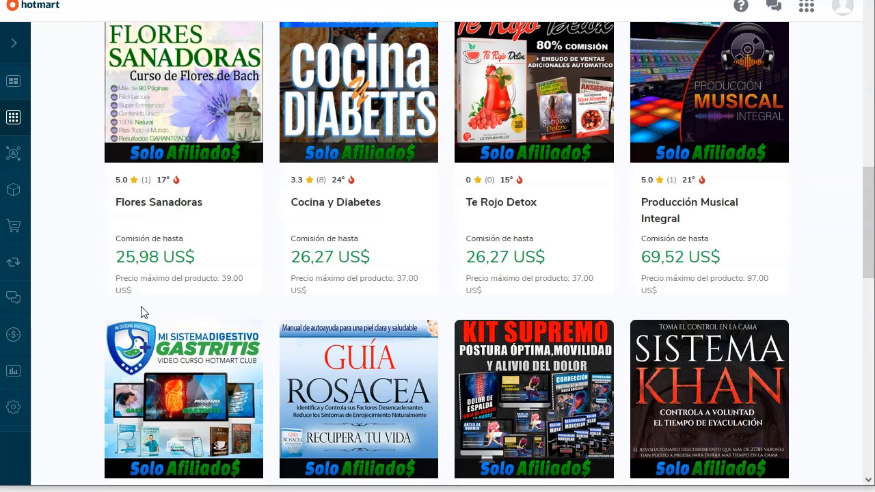
scroll(289, 228, down, 4)
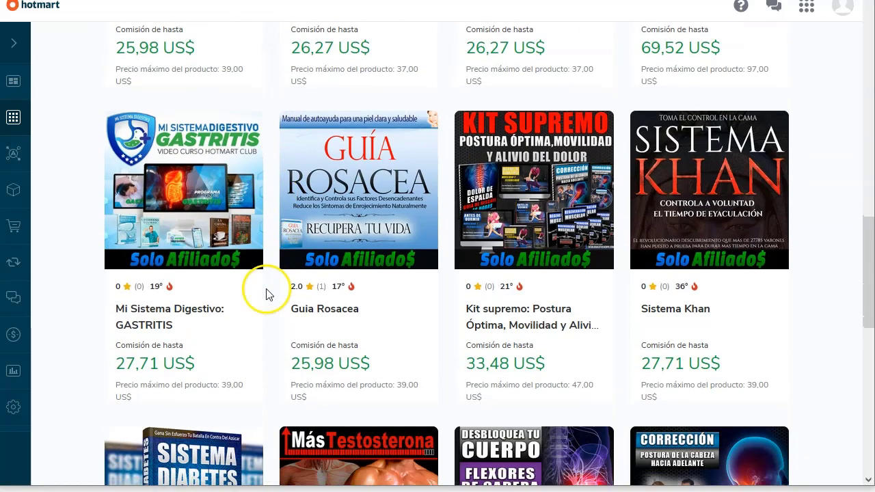
scroll(267, 301, down, 1)
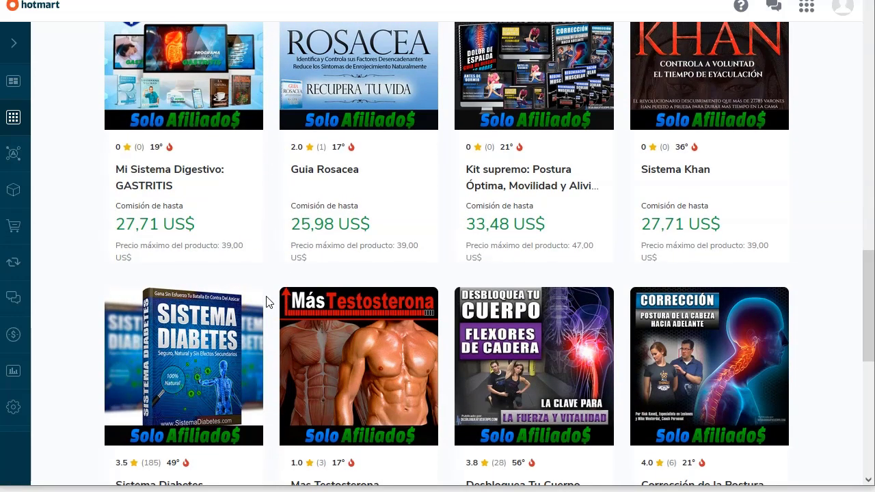
scroll(267, 302, down, 2)
scroll(430, 256, down, 3)
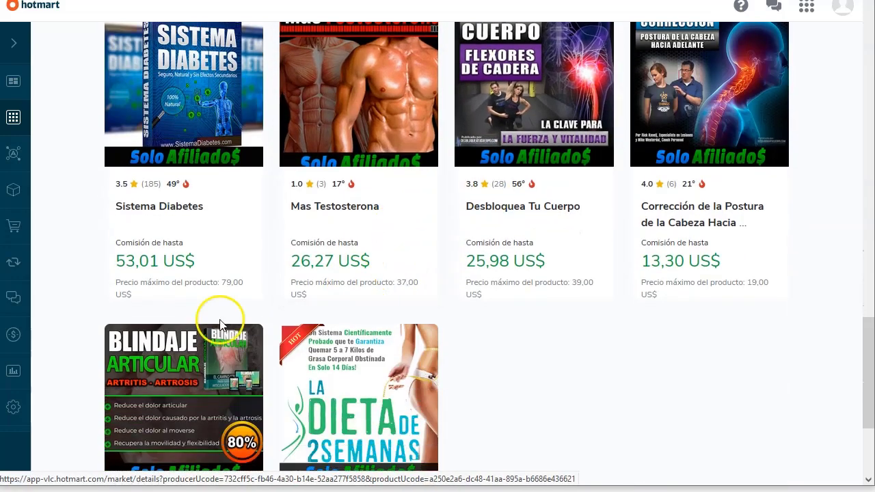
scroll(519, 327, down, 2)
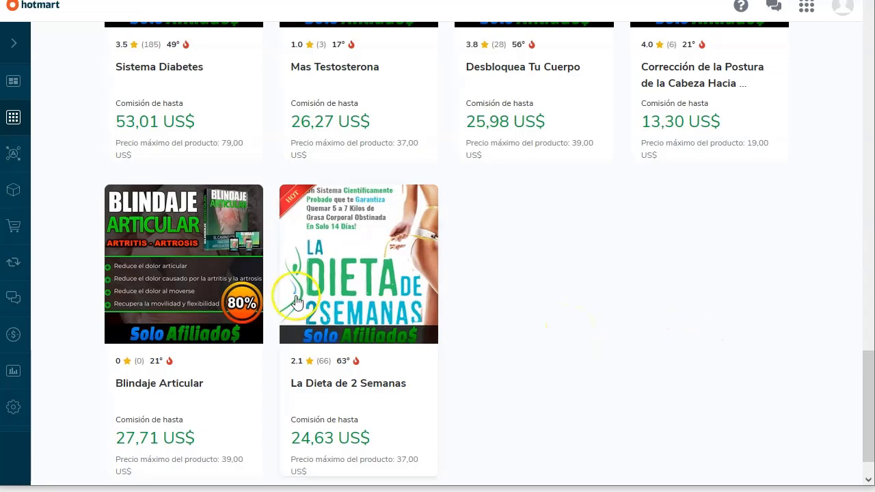
scroll(278, 398, down, 1)
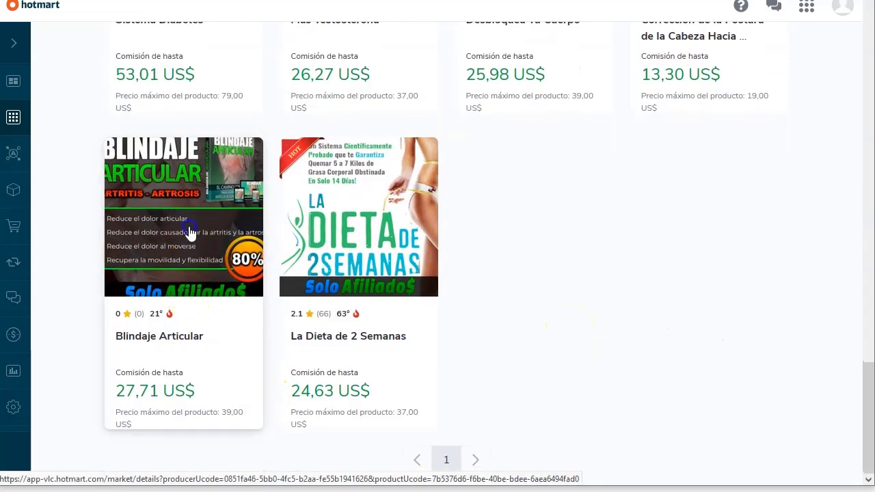
click(189, 225)
Step: Review the Blindaje Articular page, then return via the 'Mercado de Afiliación' breadcrumb
scroll(281, 327, down, 1)
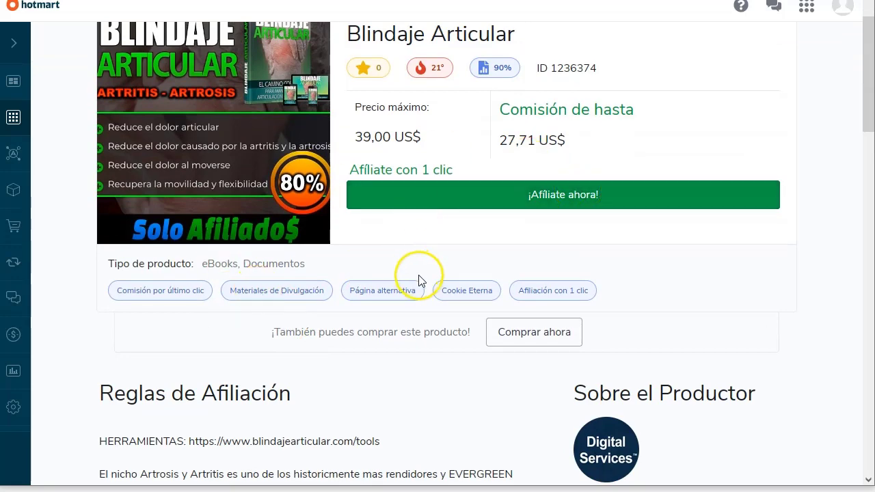
scroll(419, 287, down, 2)
scroll(422, 308, down, 1)
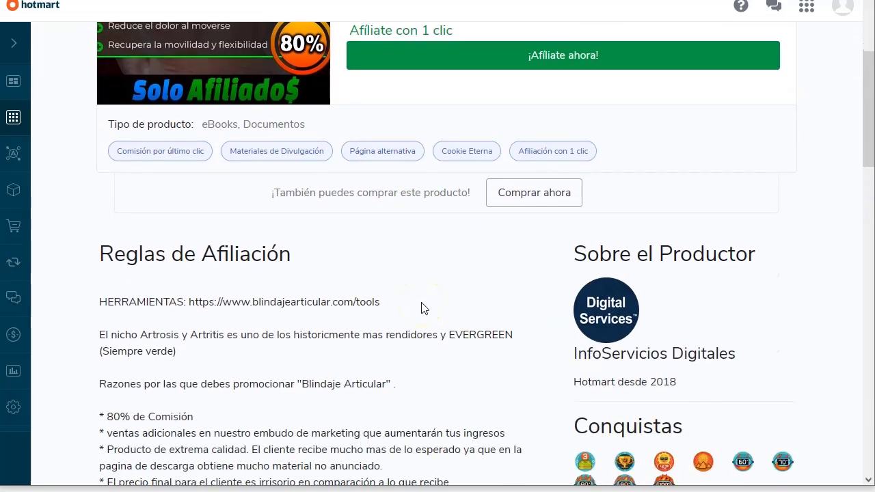
scroll(421, 307, down, 5)
scroll(420, 308, up, 10)
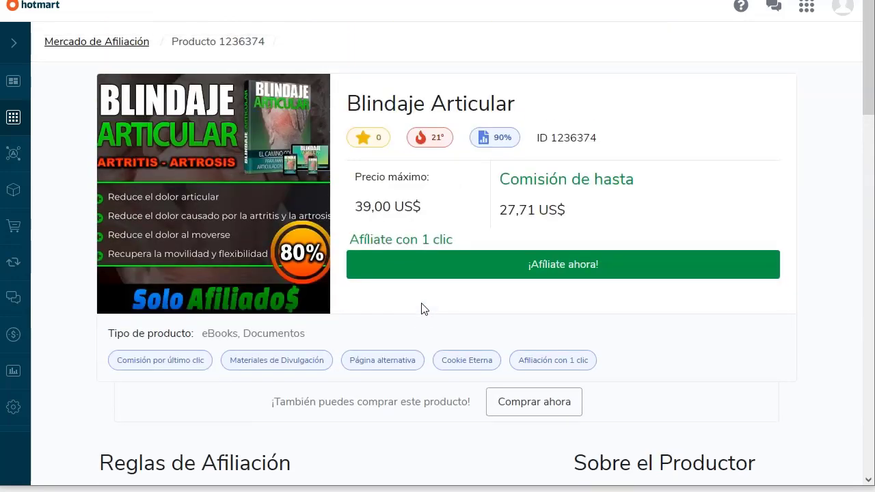
click(111, 48)
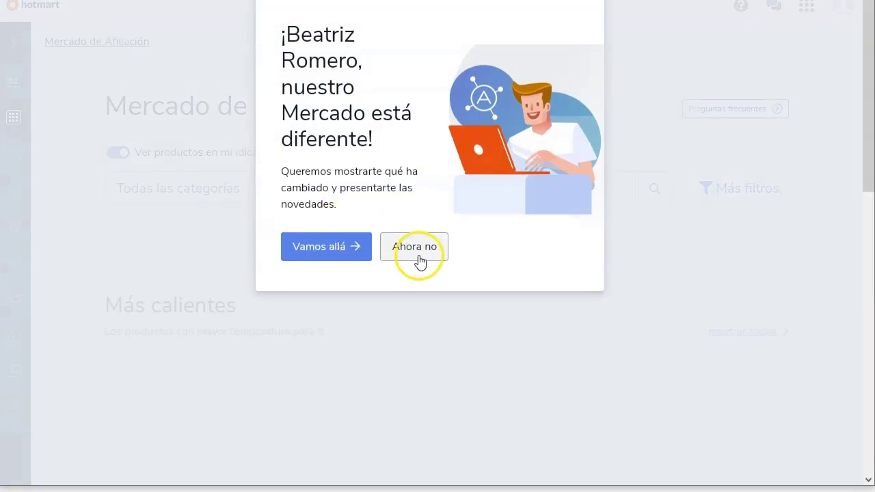
Step: Dismiss the welcome popup and search the marketplace for 'seminario online'
click(417, 251)
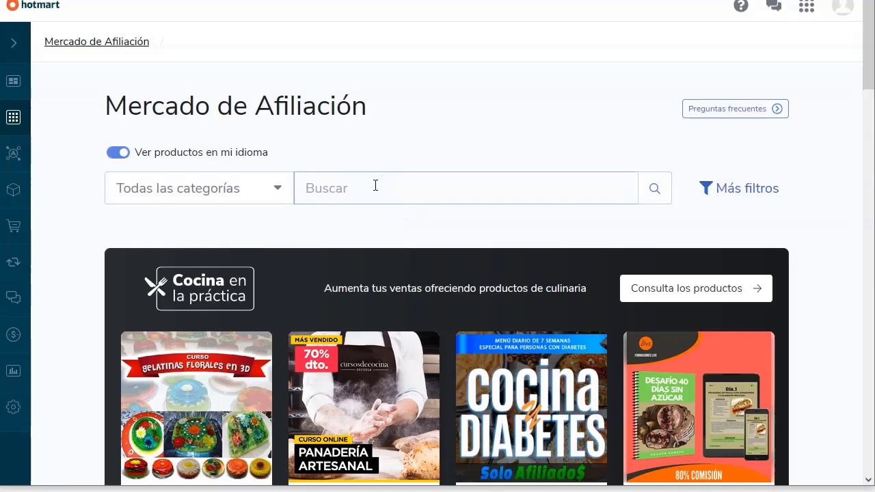
click(376, 184)
text(seminario online)
key(Return)
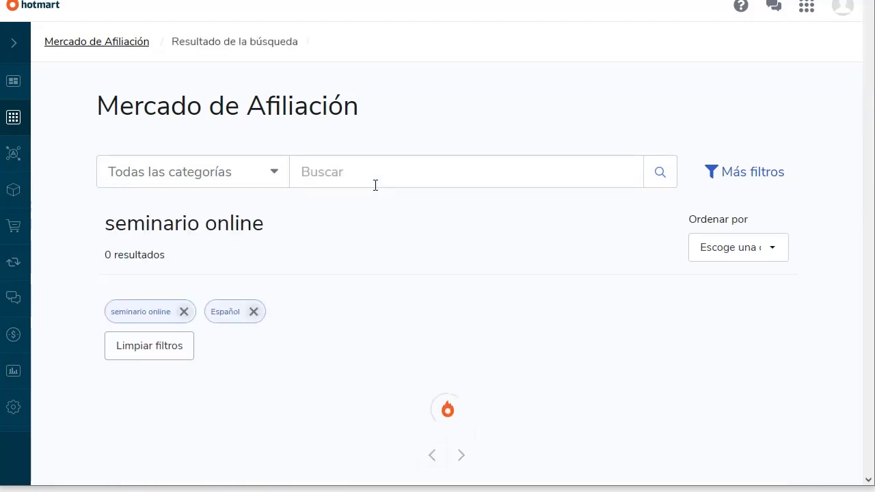
drag(105, 254, 175, 259)
click(192, 262)
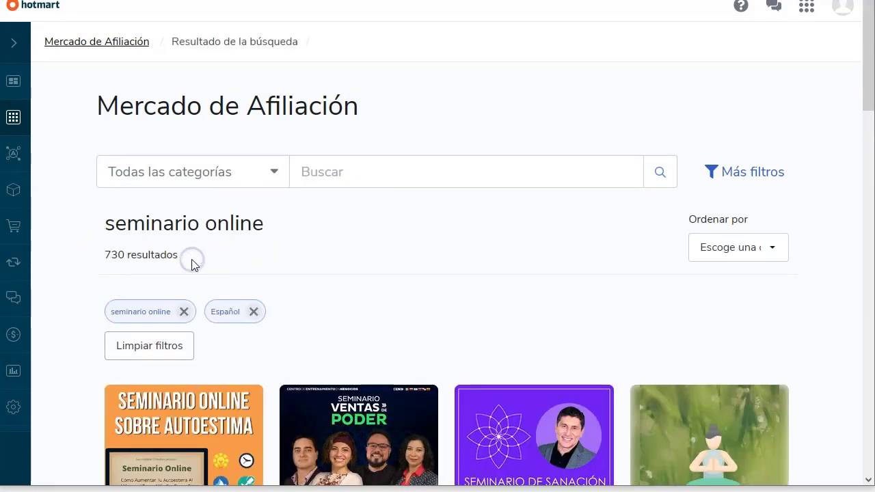
Step: Scroll through the 730 'seminario online' results
scroll(199, 253, down, 2)
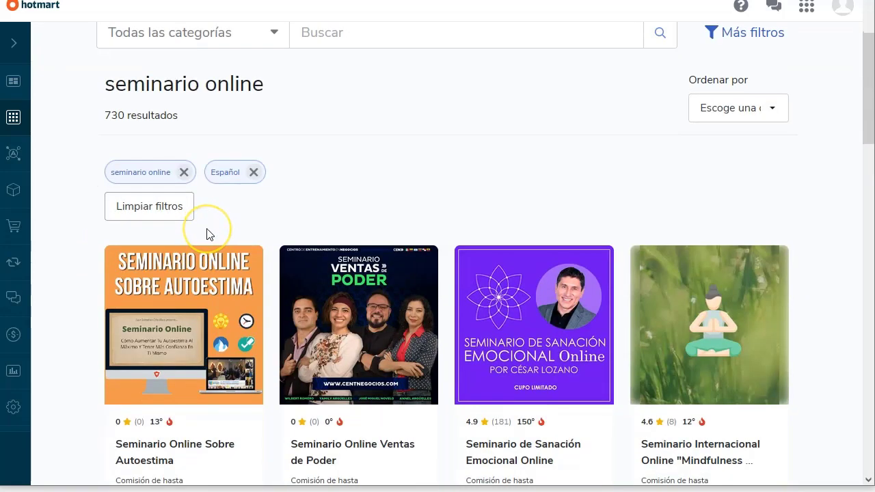
scroll(198, 246, down, 1)
scroll(92, 341, down, 1)
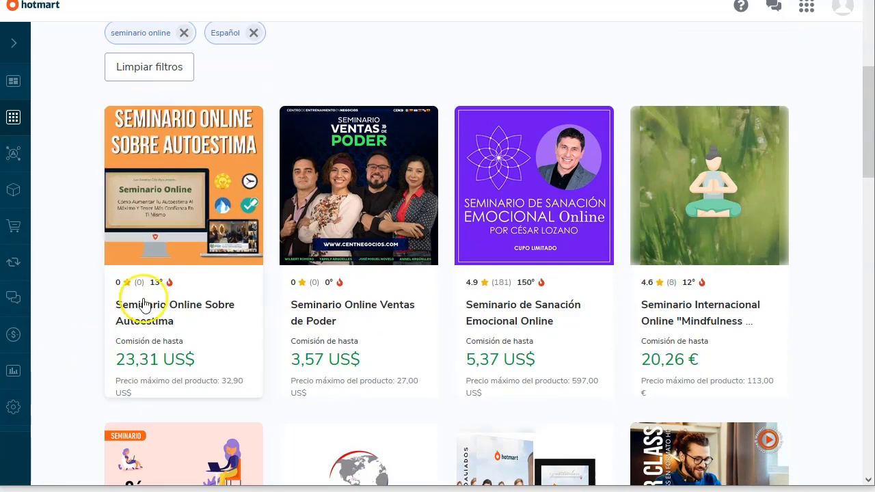
scroll(525, 217, down, 3)
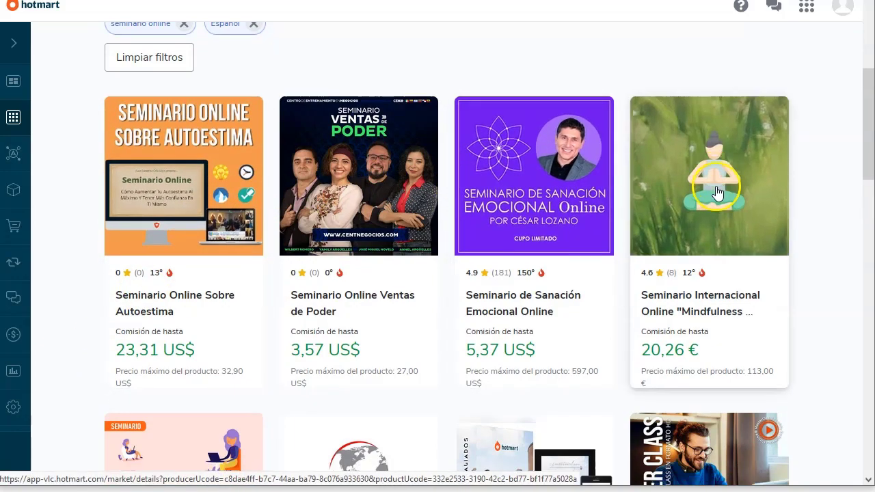
scroll(310, 313, down, 2)
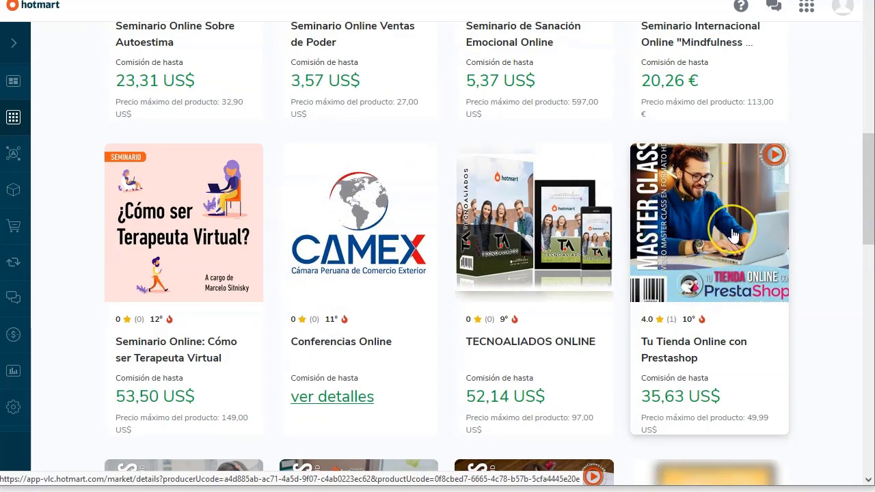
scroll(731, 234, up, 6)
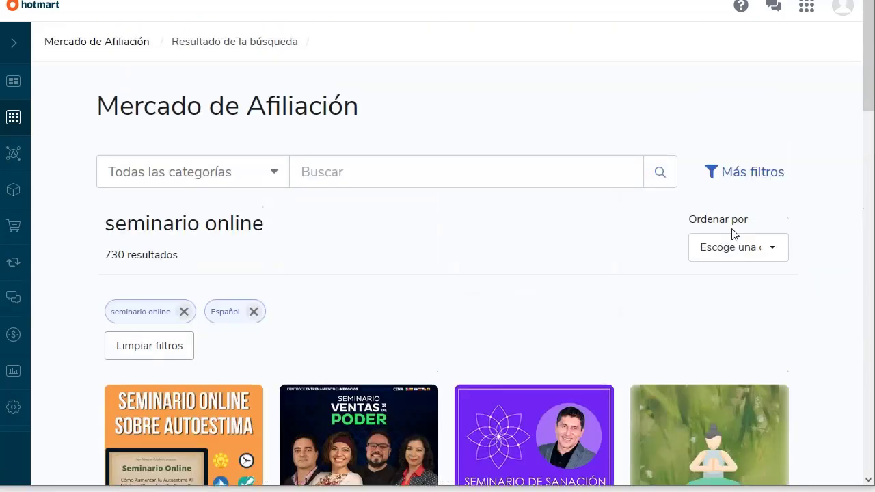
Step: Search the marketplace for the producer's name, returning 617 results
click(400, 173)
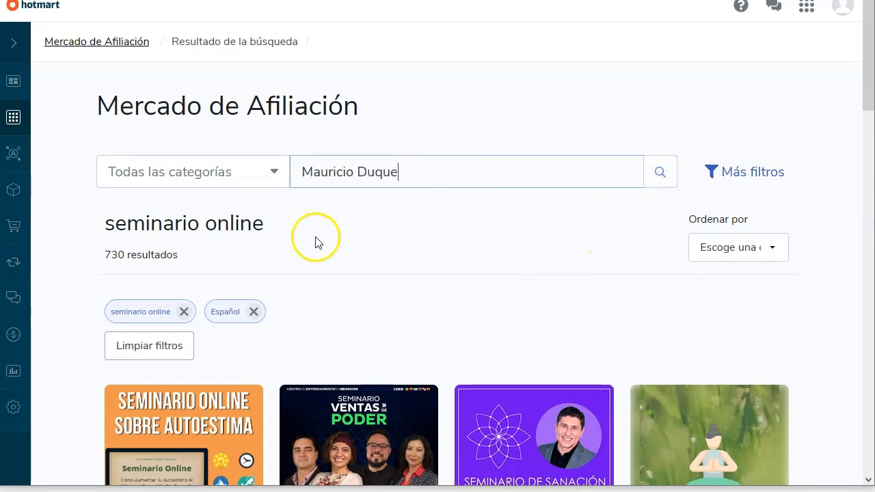
click(660, 172)
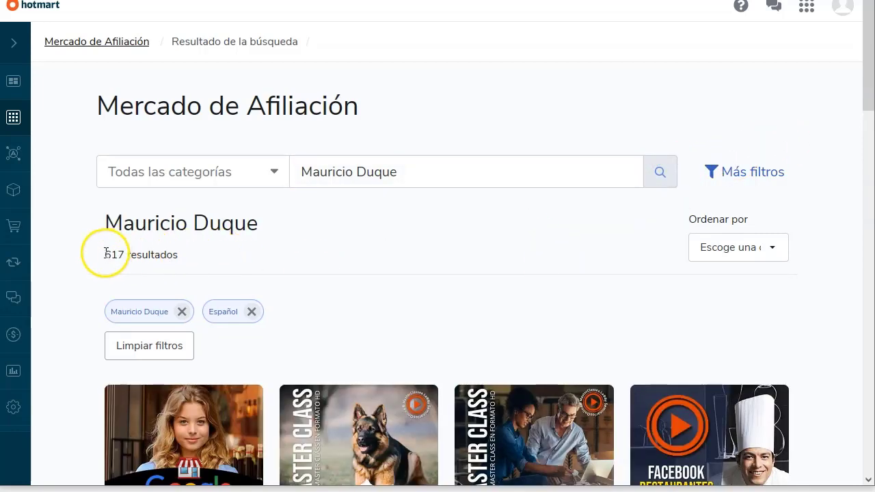
click(112, 253)
click(162, 256)
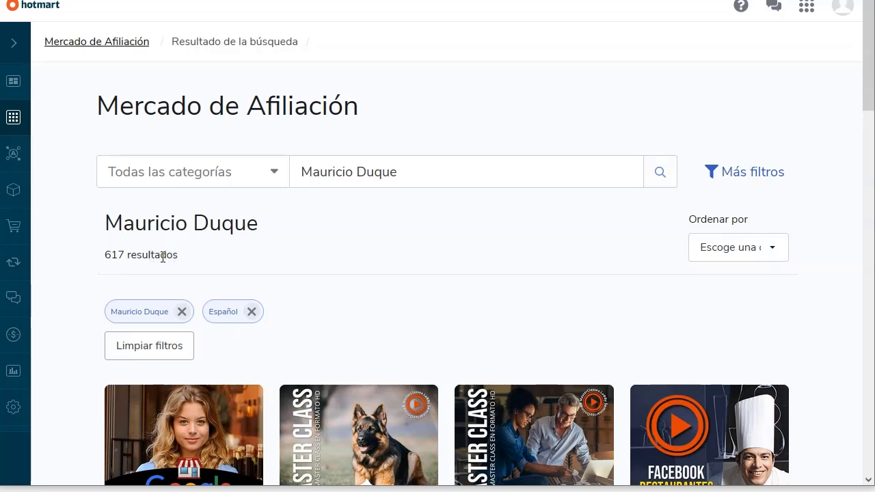
Step: Browse the results, open Branded eCommerce Alibaba and start affiliating to it
scroll(163, 257, down, 3)
scroll(98, 312, down, 1)
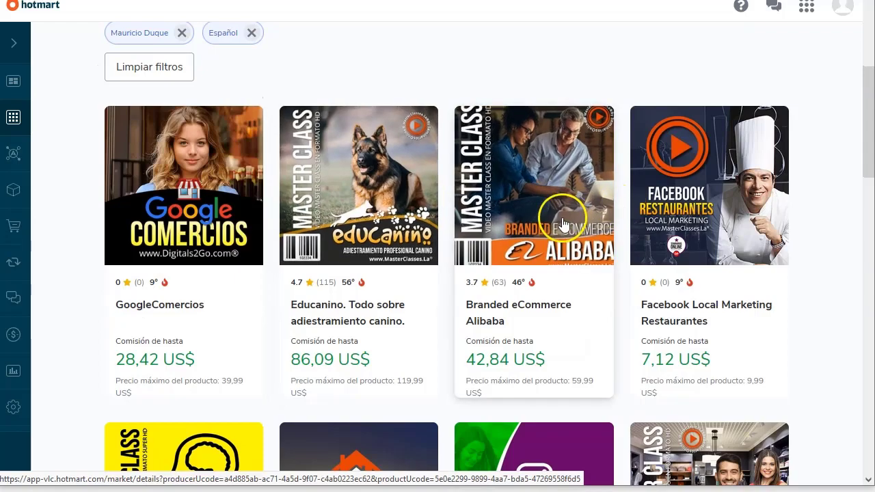
scroll(687, 189, down, 1)
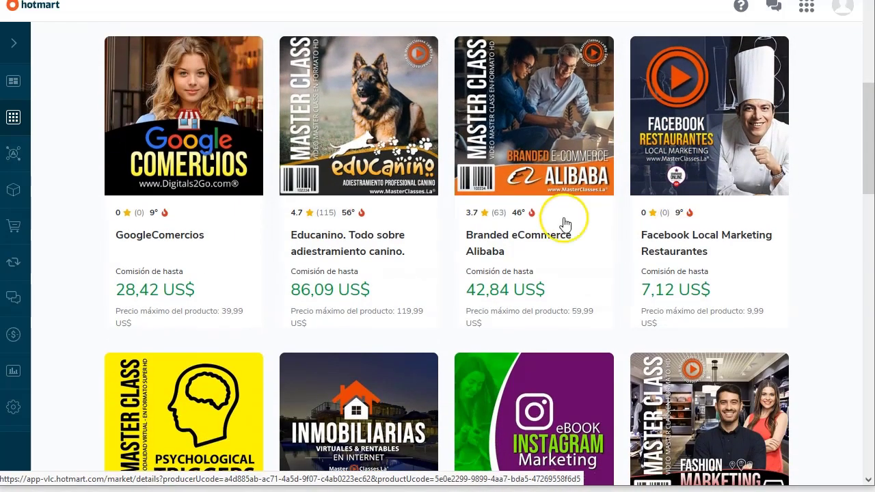
scroll(565, 224, down, 2)
scroll(580, 278, down, 4)
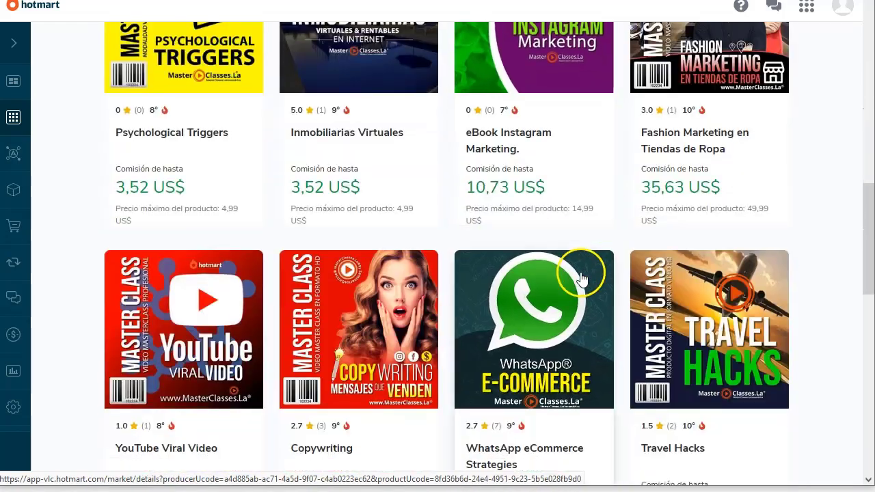
scroll(581, 278, down, 1)
scroll(394, 269, down, 3)
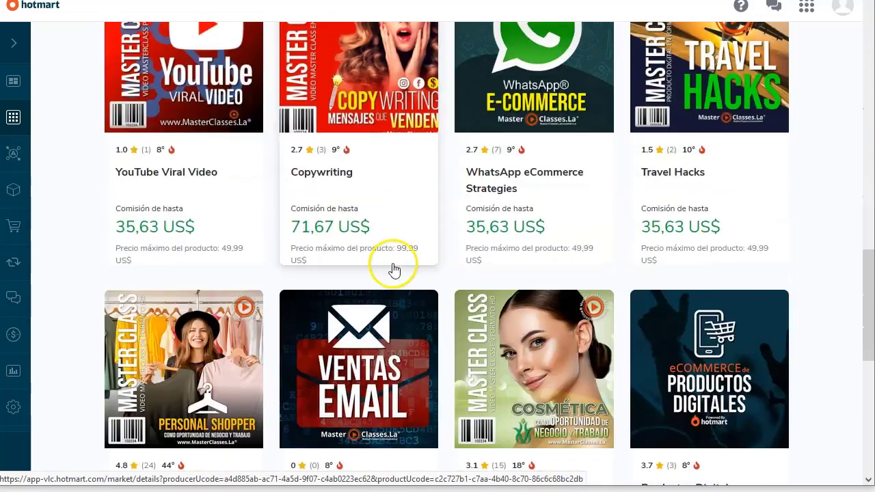
scroll(395, 270, down, 6)
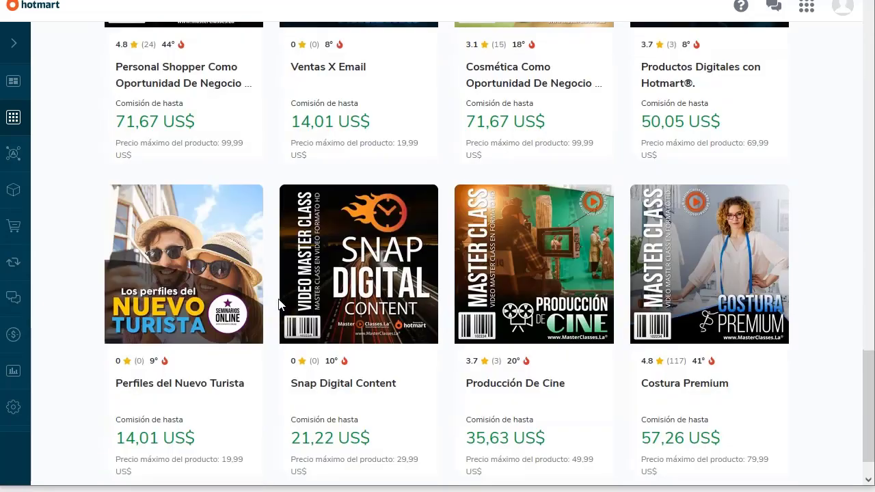
scroll(279, 305, down, 1)
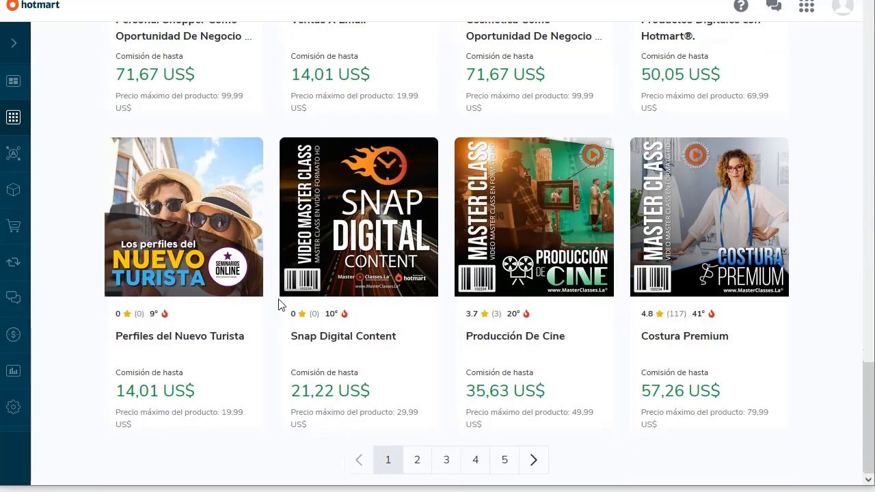
scroll(279, 305, up, 4)
scroll(279, 305, up, 3)
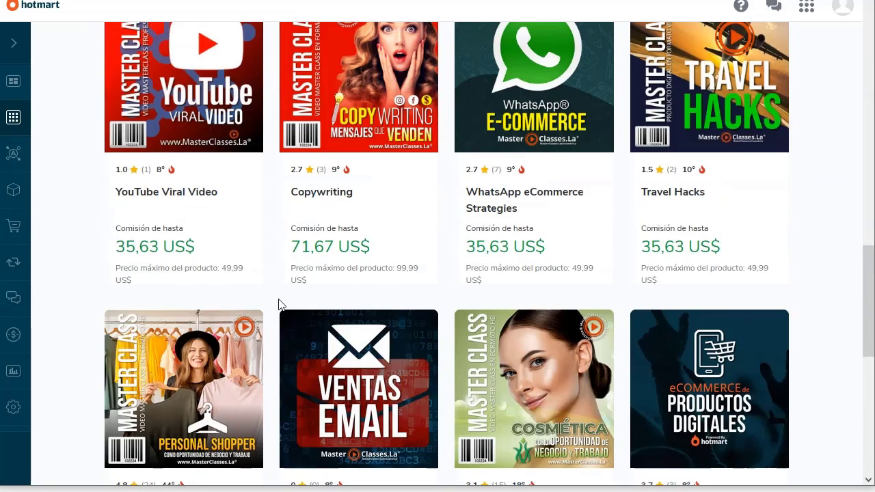
scroll(279, 305, up, 3)
scroll(279, 303, up, 4)
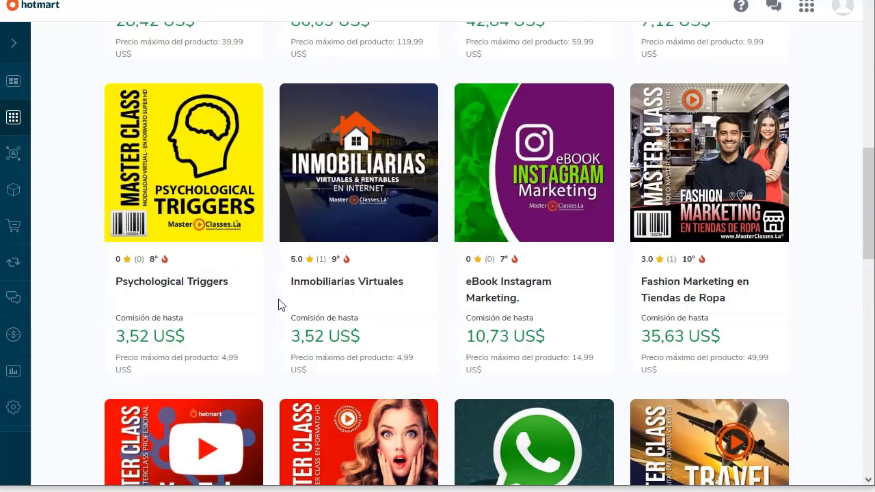
scroll(278, 302, up, 3)
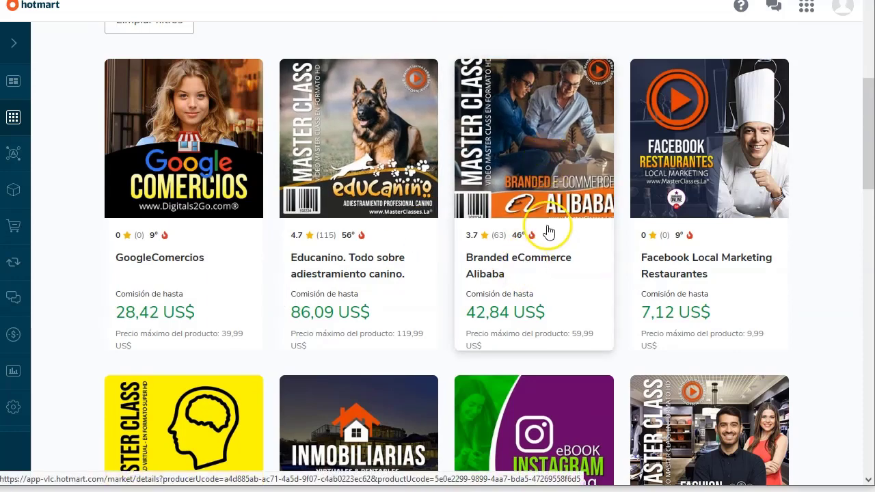
click(537, 157)
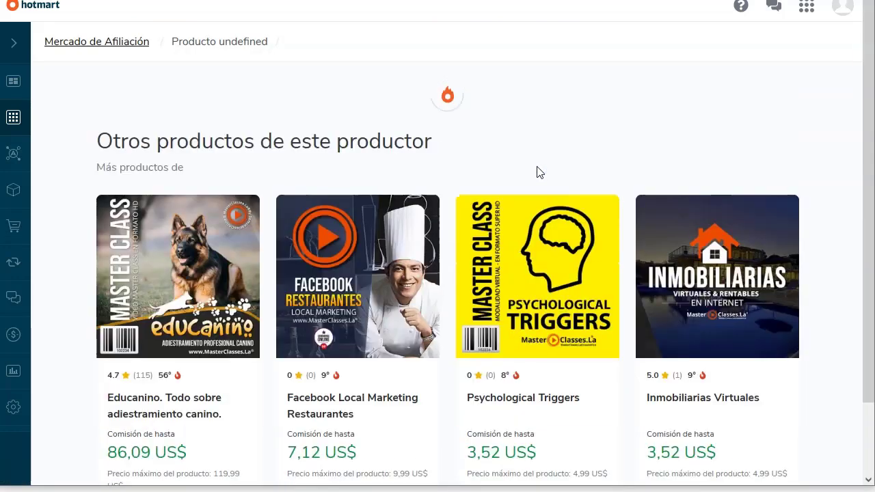
scroll(292, 244, down, 1)
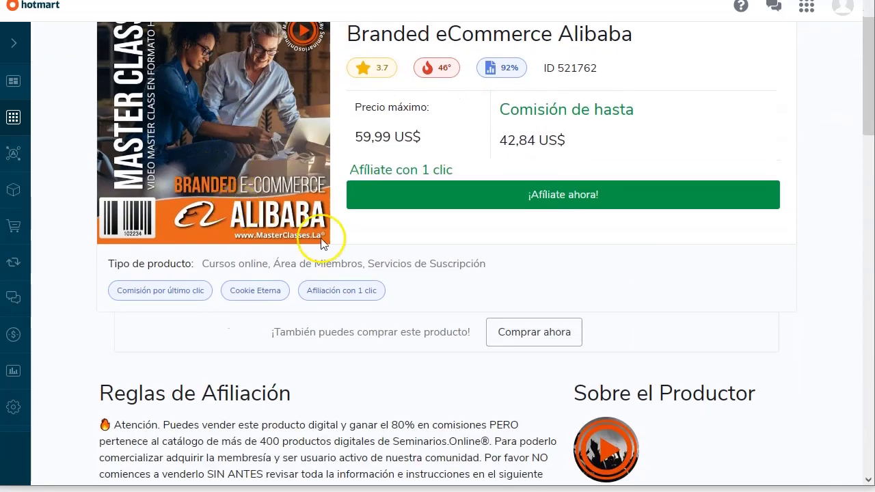
click(561, 196)
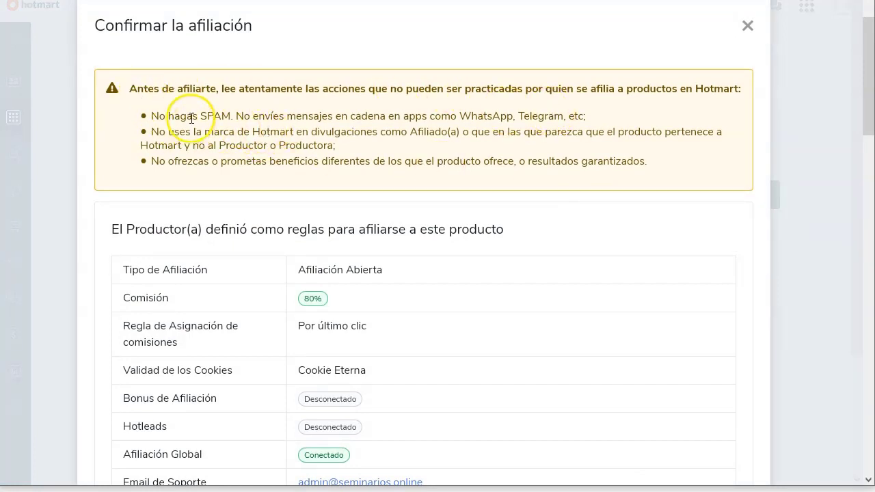
Step: Accept the affiliate terms and confirm with 'Sí, quiero ser un afiliado'
scroll(493, 211, down, 3)
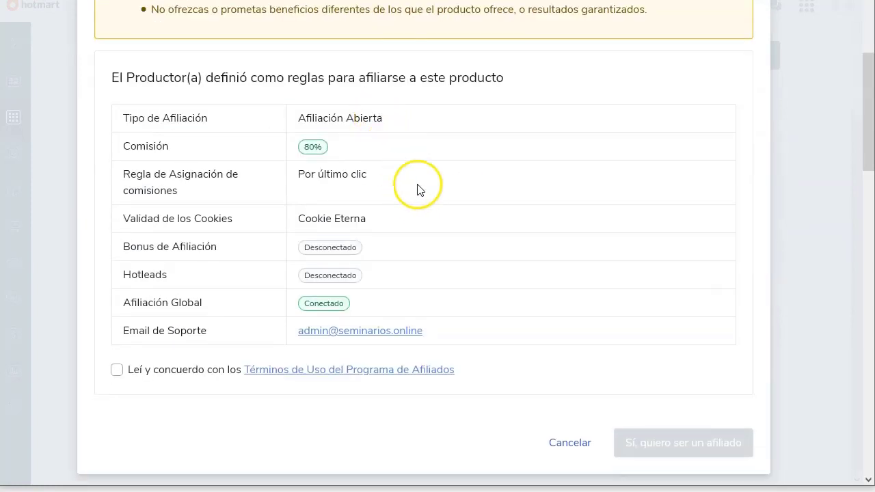
click(117, 369)
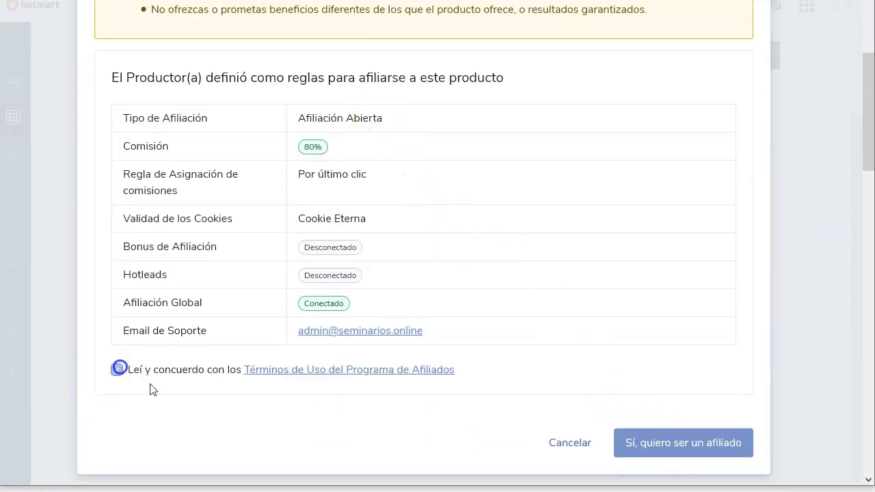
click(697, 444)
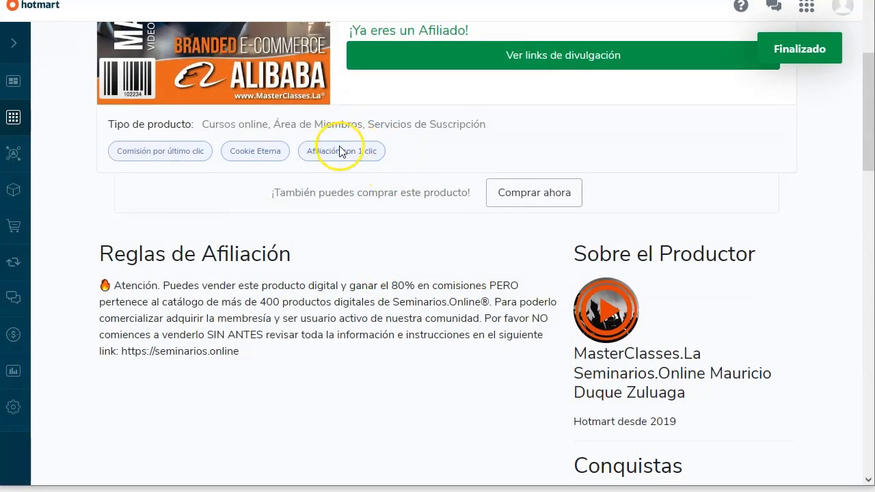
scroll(453, 324, up, 3)
Step: Show the HotLinks for Branded eCommerce Alibaba: external product page and product page links
click(577, 272)
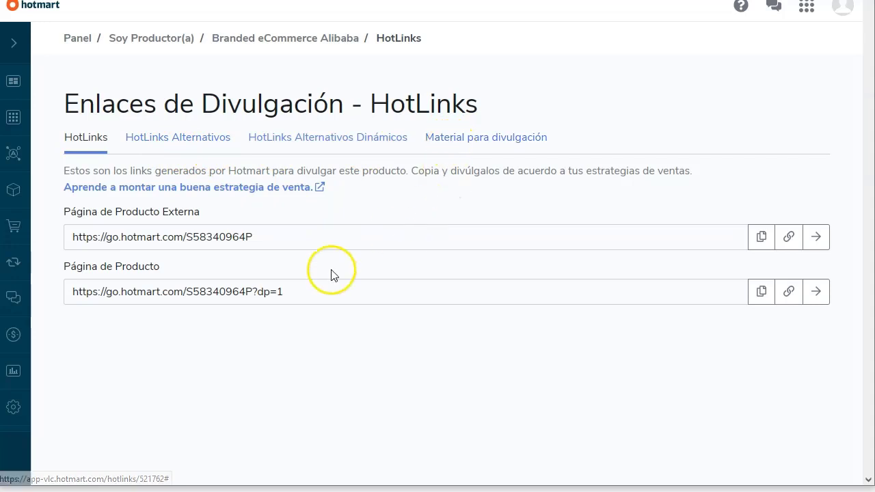
click(151, 45)
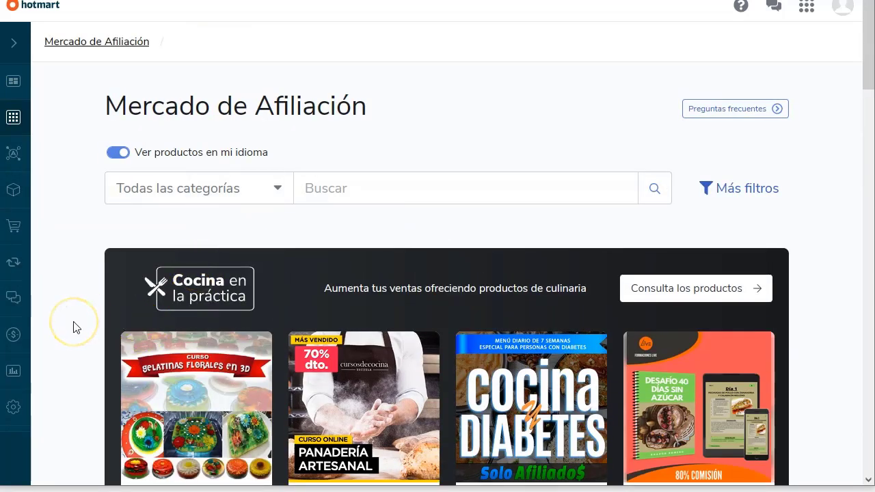
scroll(76, 328, down, 3)
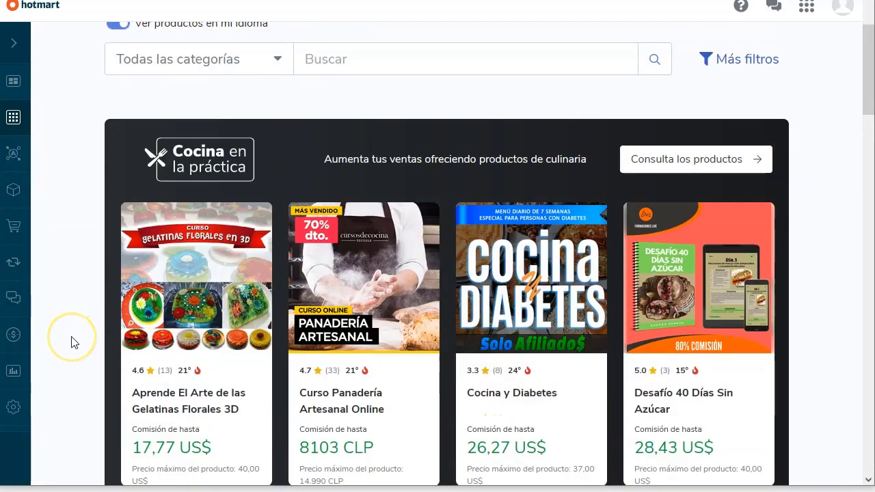
scroll(75, 342, down, 1)
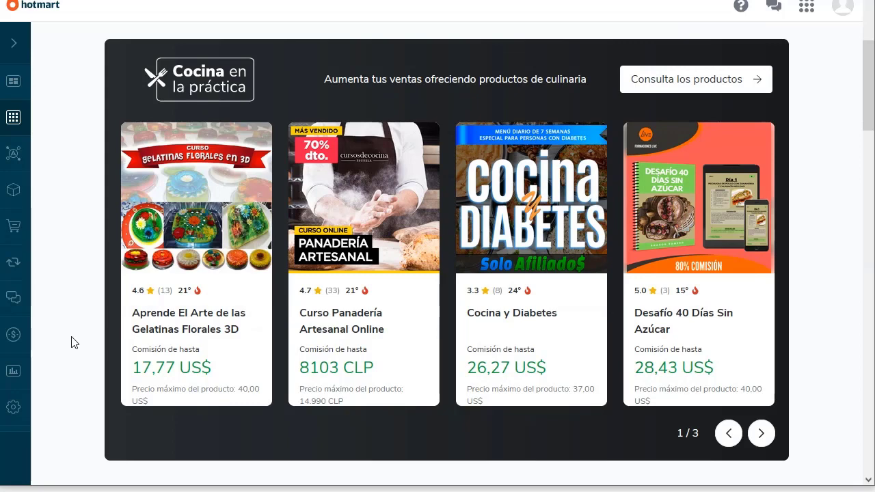
scroll(74, 342, up, 4)
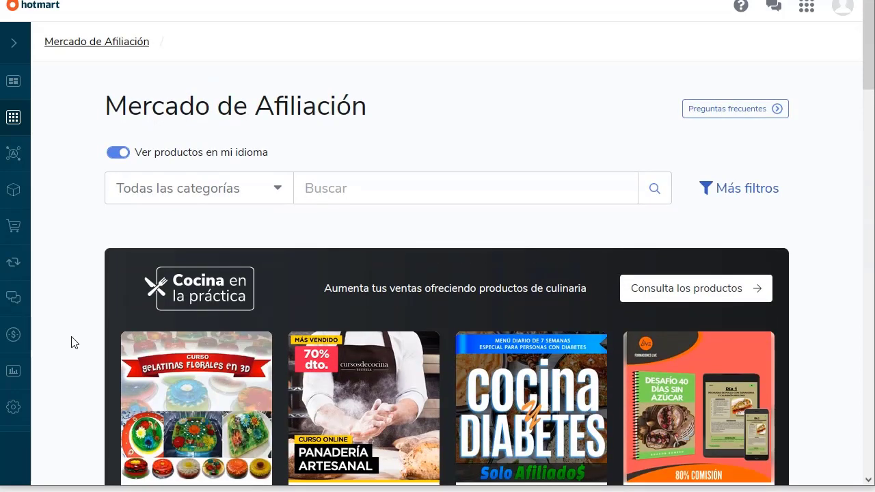
click(397, 184)
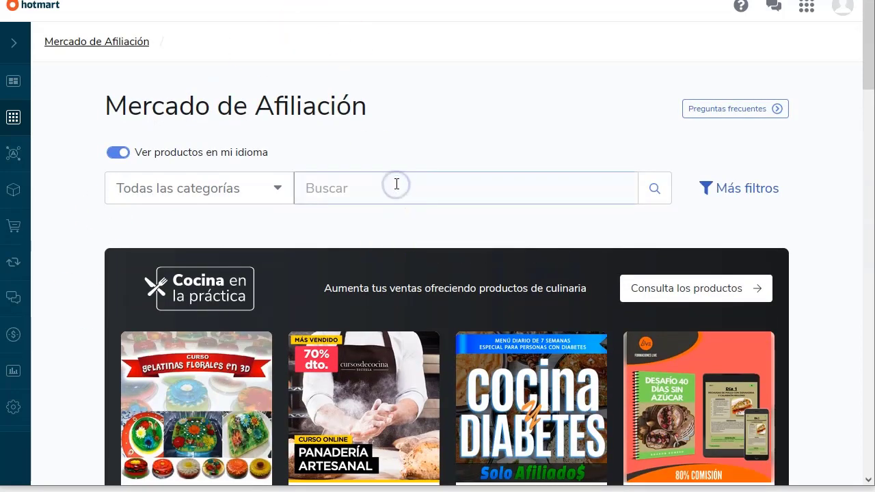
Step: Search the affiliate marketplace for 'Baldeon' and note the 14 results found
text(Baldeo)
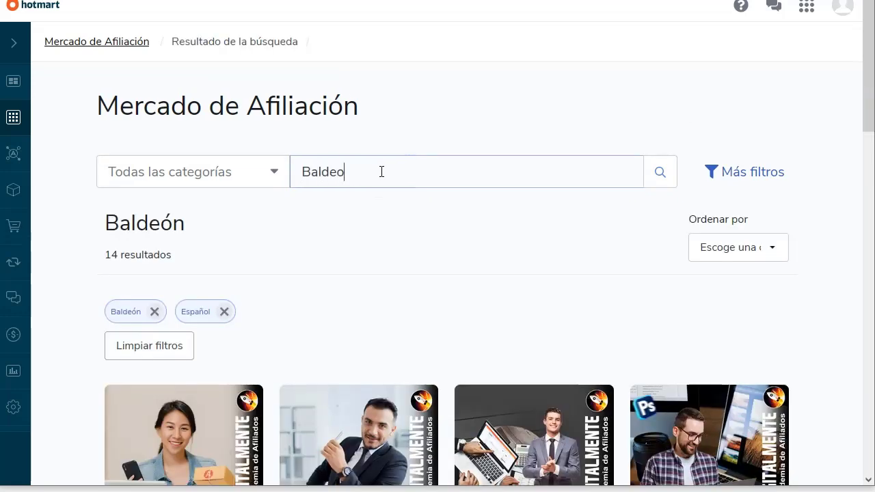
text(n)
click(659, 172)
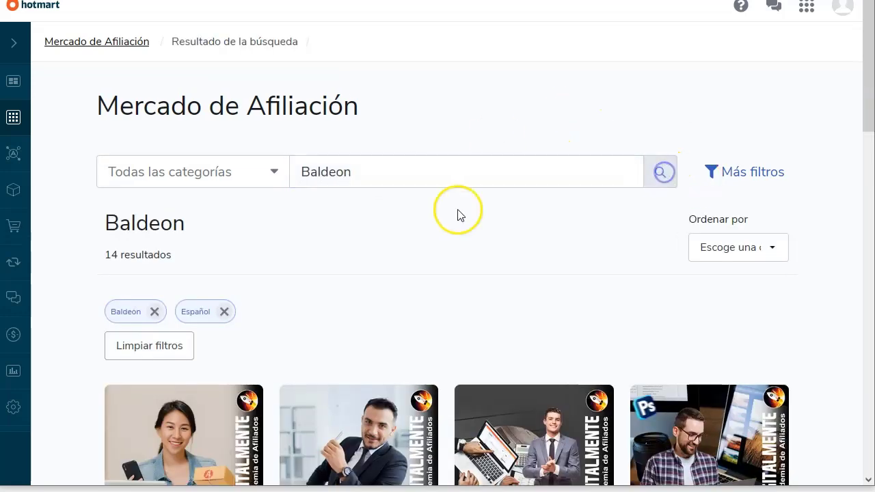
drag(101, 264, 121, 256)
click(209, 256)
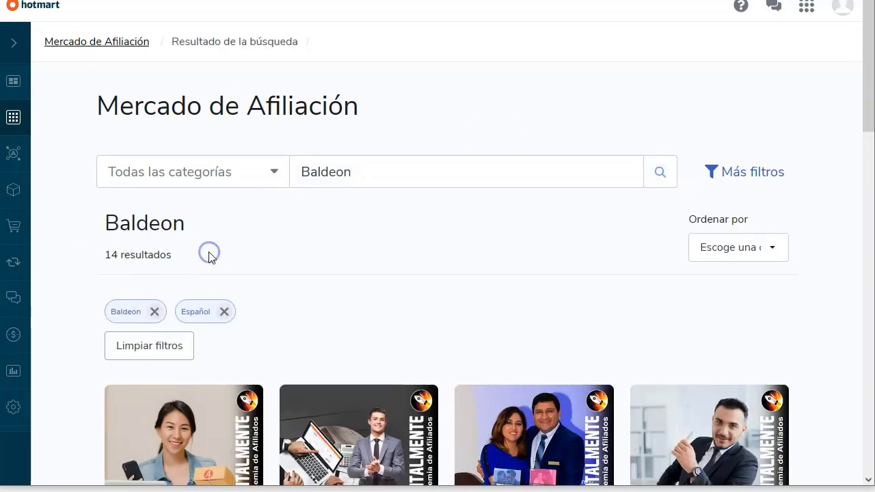
Step: Scroll through the first Baldeon result cards and their commissions
scroll(193, 103, down, 2)
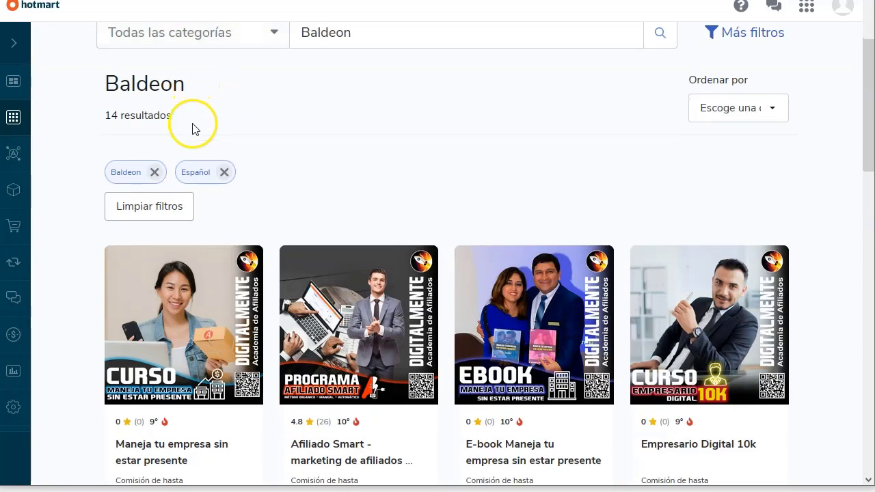
scroll(62, 285, down, 3)
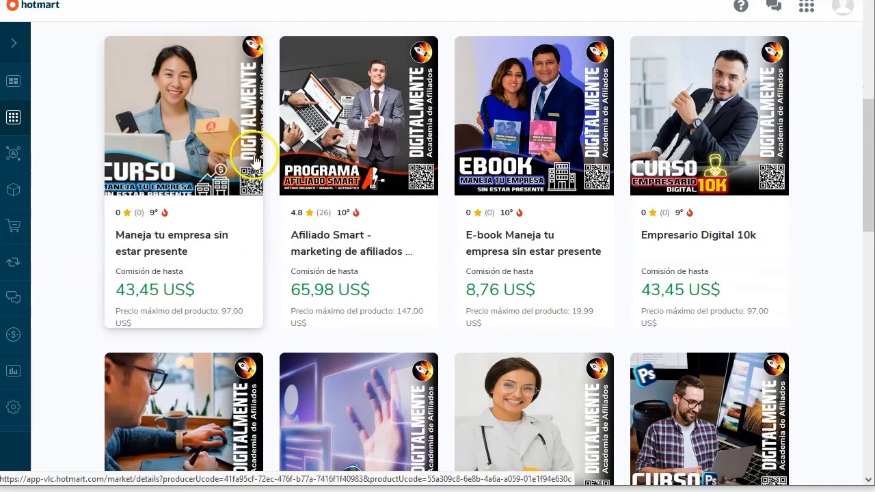
scroll(693, 250, down, 4)
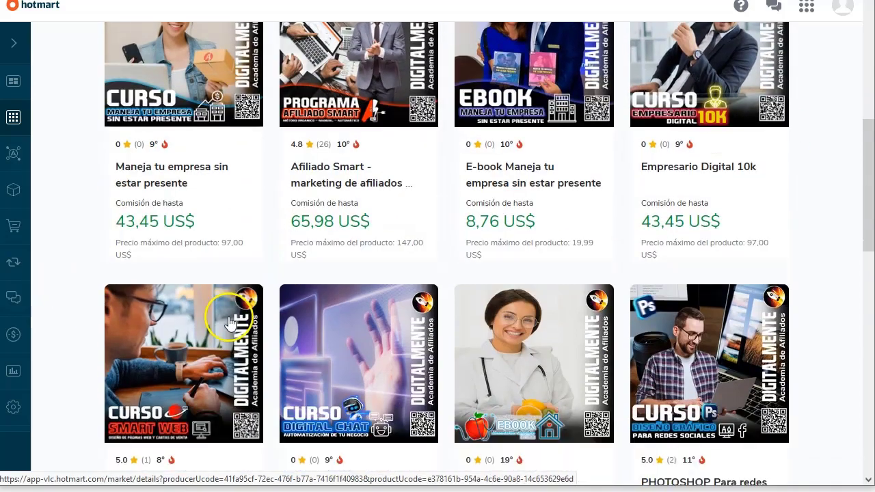
scroll(224, 338, up, 4)
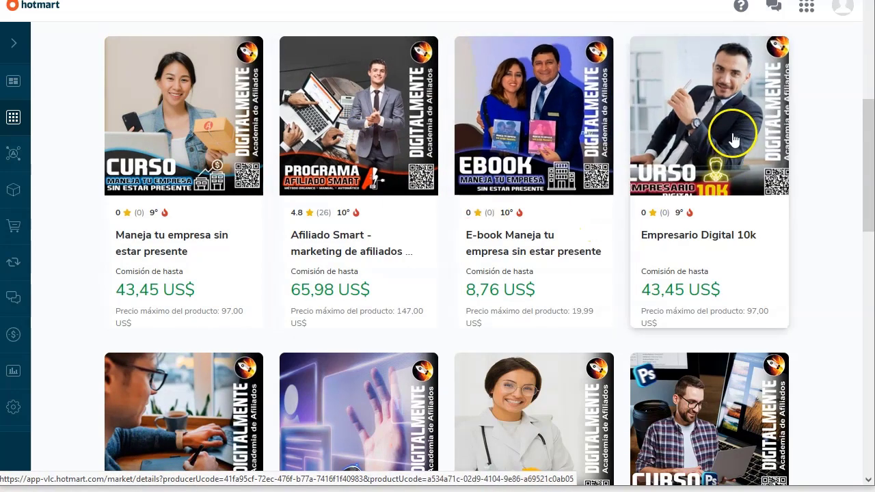
click(713, 157)
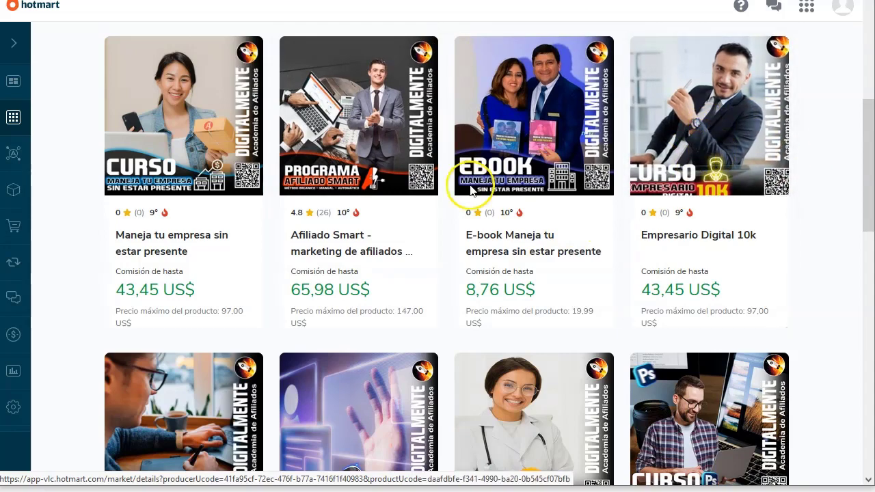
Step: Browse the remaining Digitalmente products, mostly 20,93 US$ commission, and open Club Afiliados Digitalmente
scroll(358, 197, down, 3)
scroll(304, 260, down, 6)
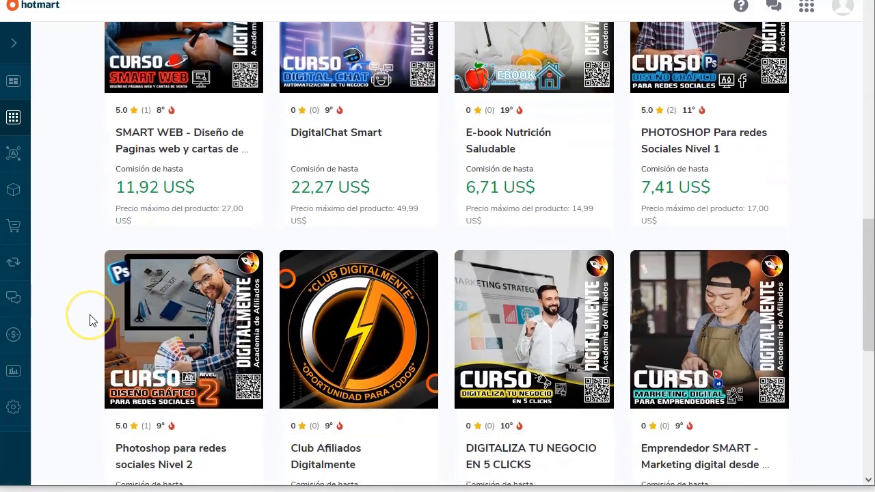
scroll(90, 320, down, 2)
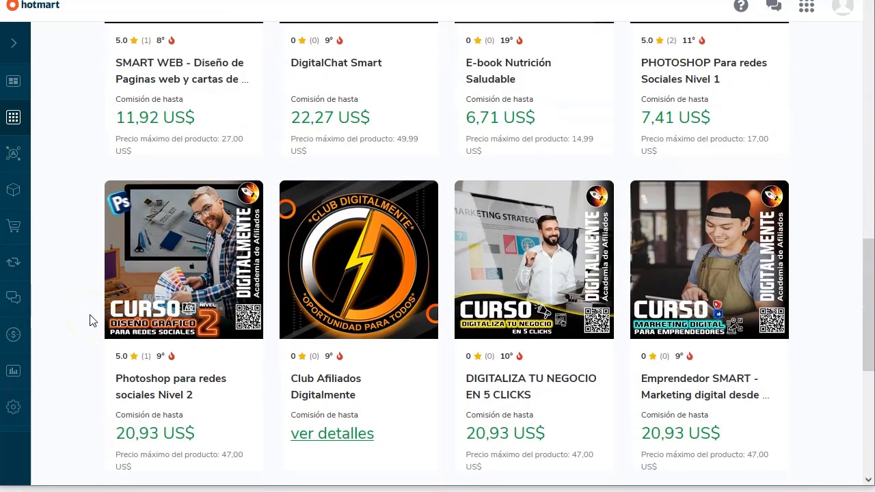
scroll(90, 321, down, 2)
scroll(90, 319, down, 4)
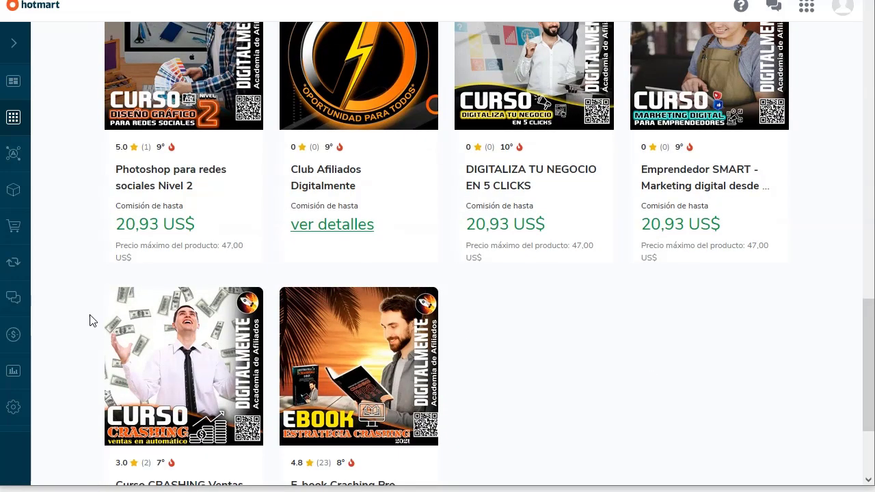
scroll(89, 320, up, 4)
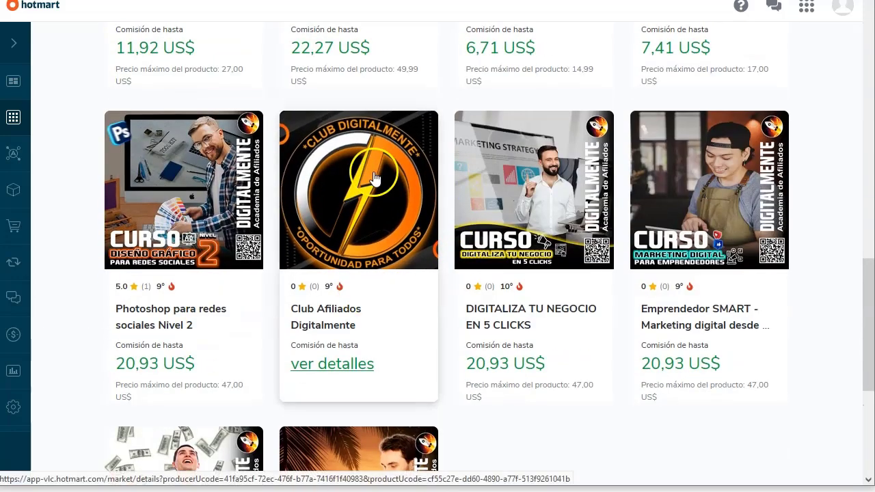
scroll(373, 184, down, 4)
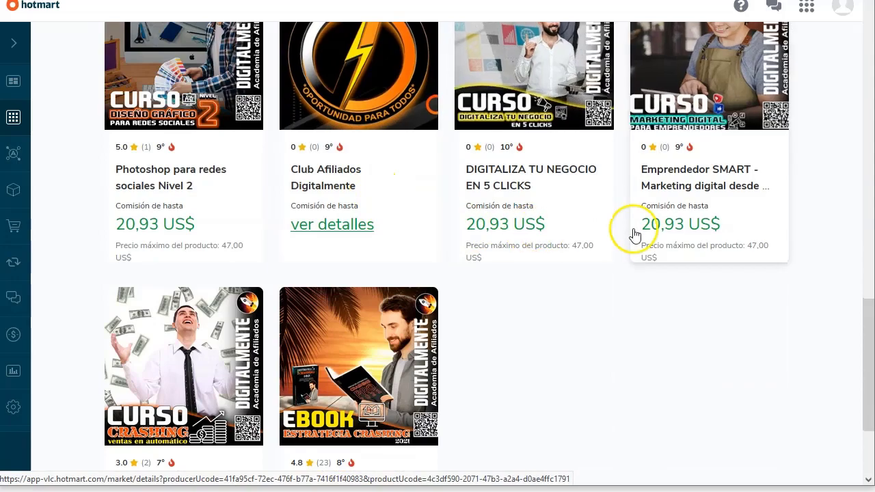
scroll(312, 385, down, 4)
scroll(123, 405, up, 10)
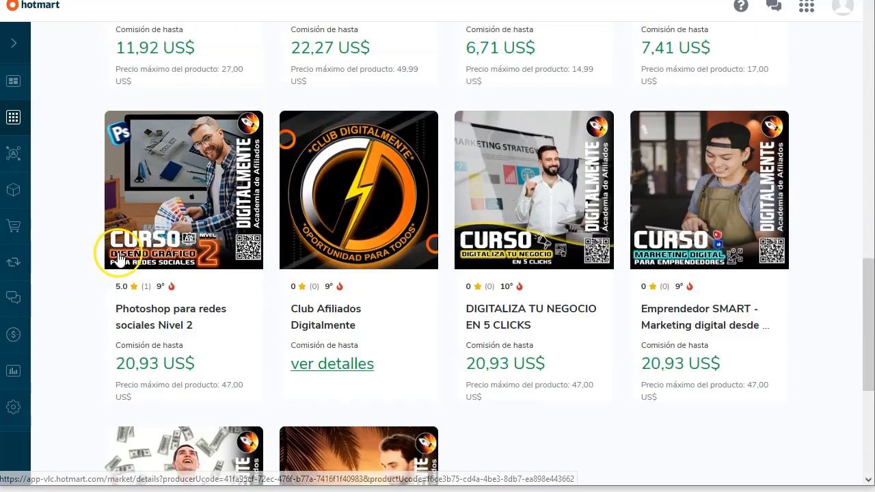
scroll(426, 207, down, 4)
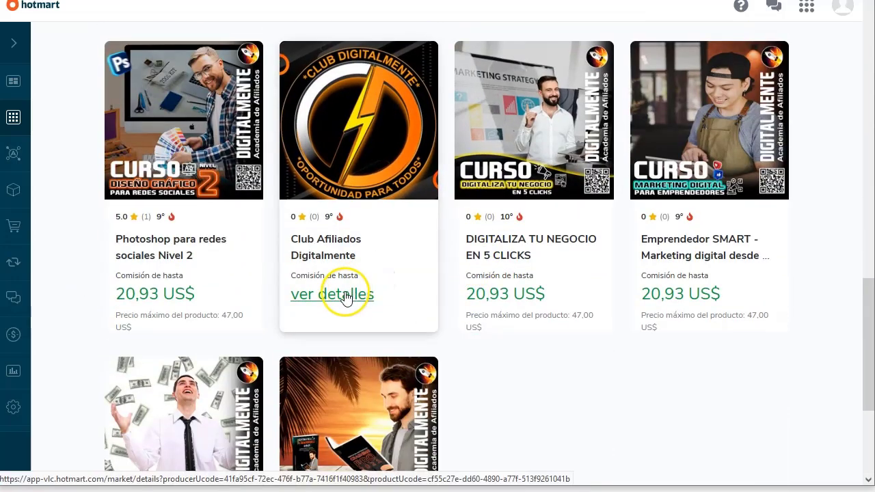
click(345, 293)
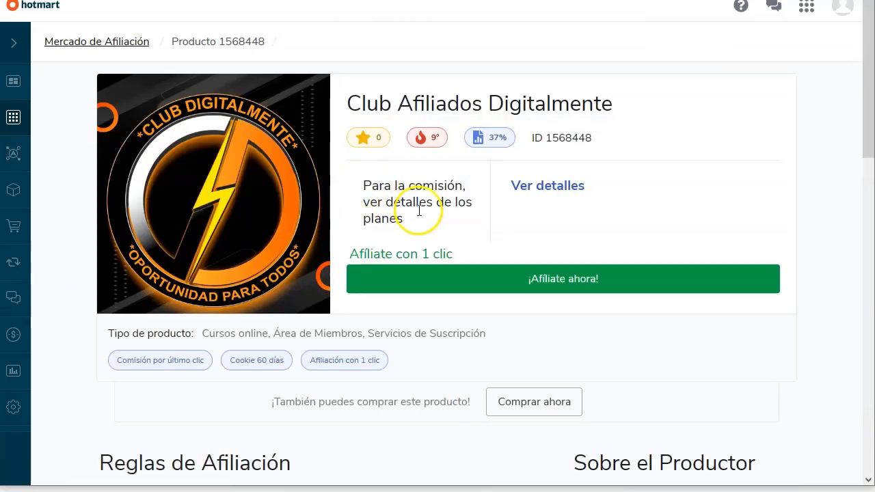
Step: Review the Club Afiliados Socio vip plan: 47,00 US$ price with 20,93 US$ commission
scroll(545, 129, down, 1)
click(545, 128)
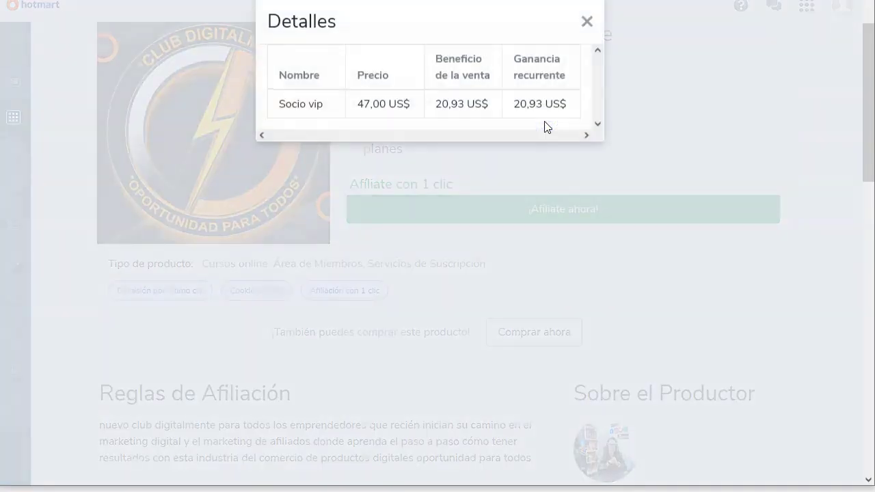
drag(280, 104, 326, 107)
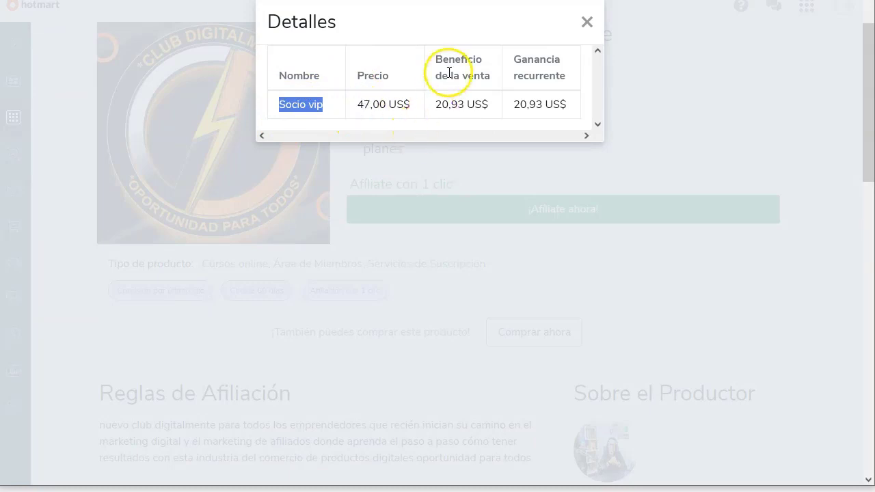
scroll(533, 89, down, 2)
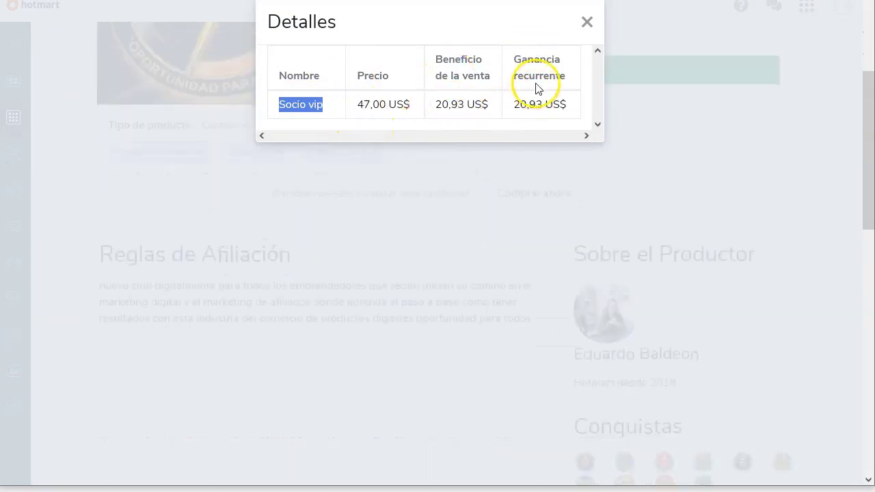
click(587, 23)
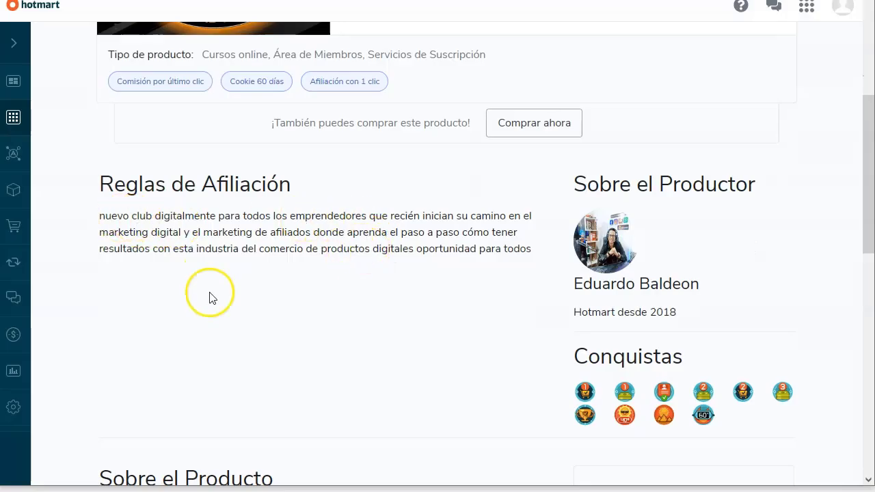
Step: Scan the Club Afiliados page (ID 1568448, 60-day cookie), then return to Mercado de Afiliación
scroll(327, 287, down, 4)
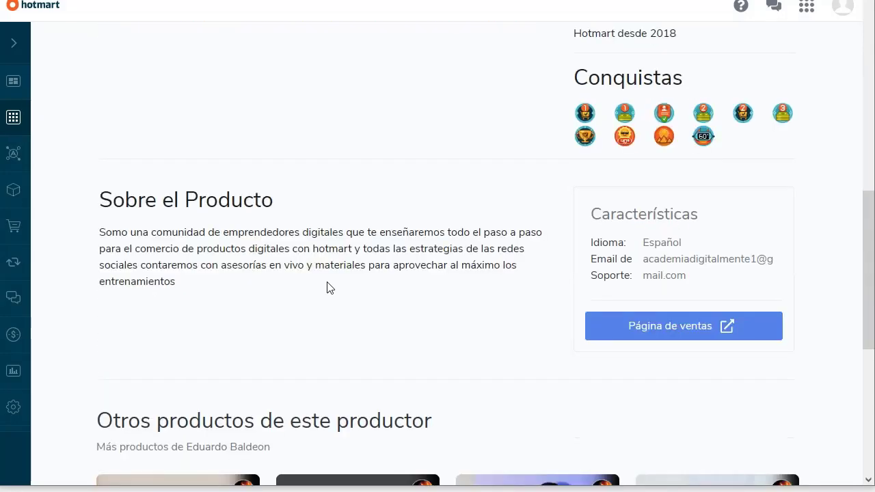
scroll(240, 299, down, 3)
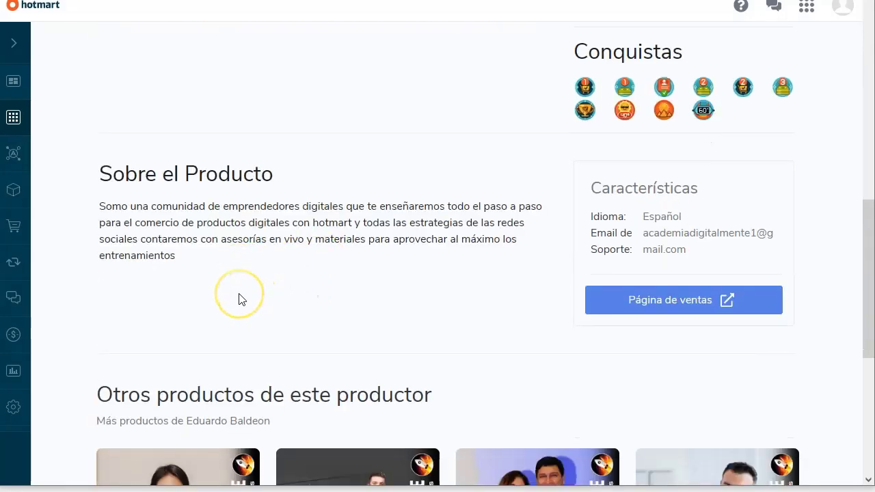
scroll(236, 298, down, 2)
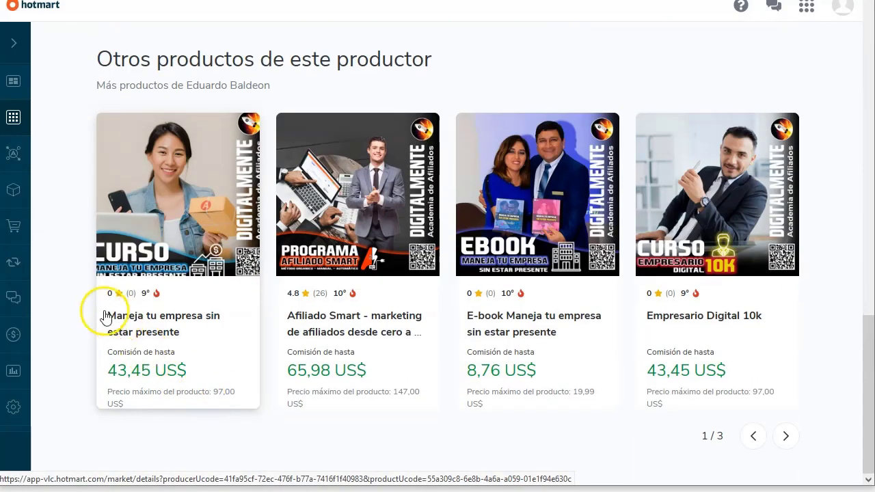
scroll(108, 312, up, 9)
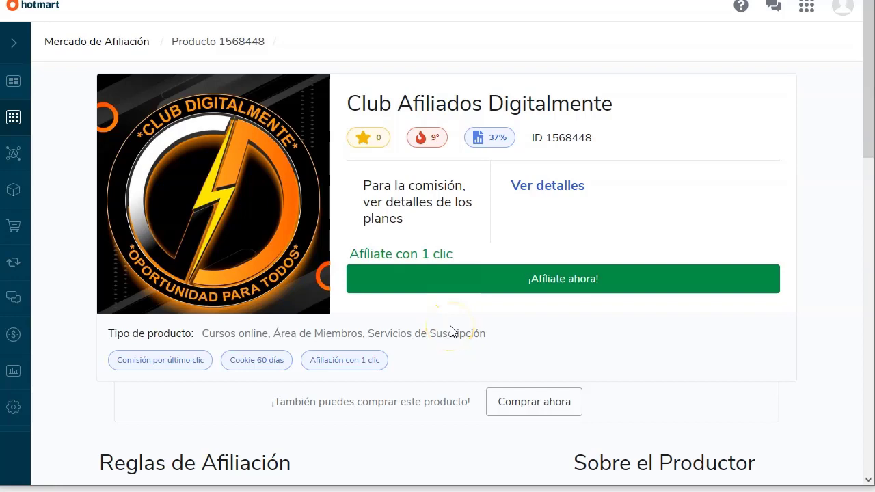
click(129, 43)
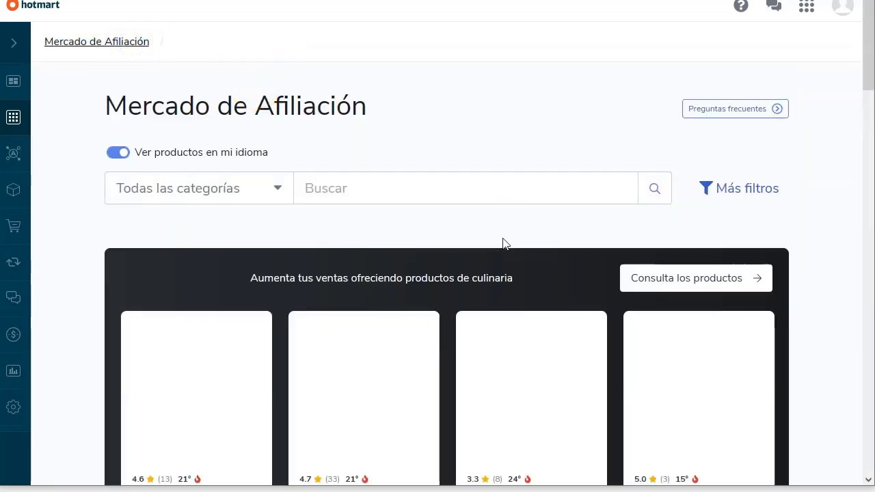